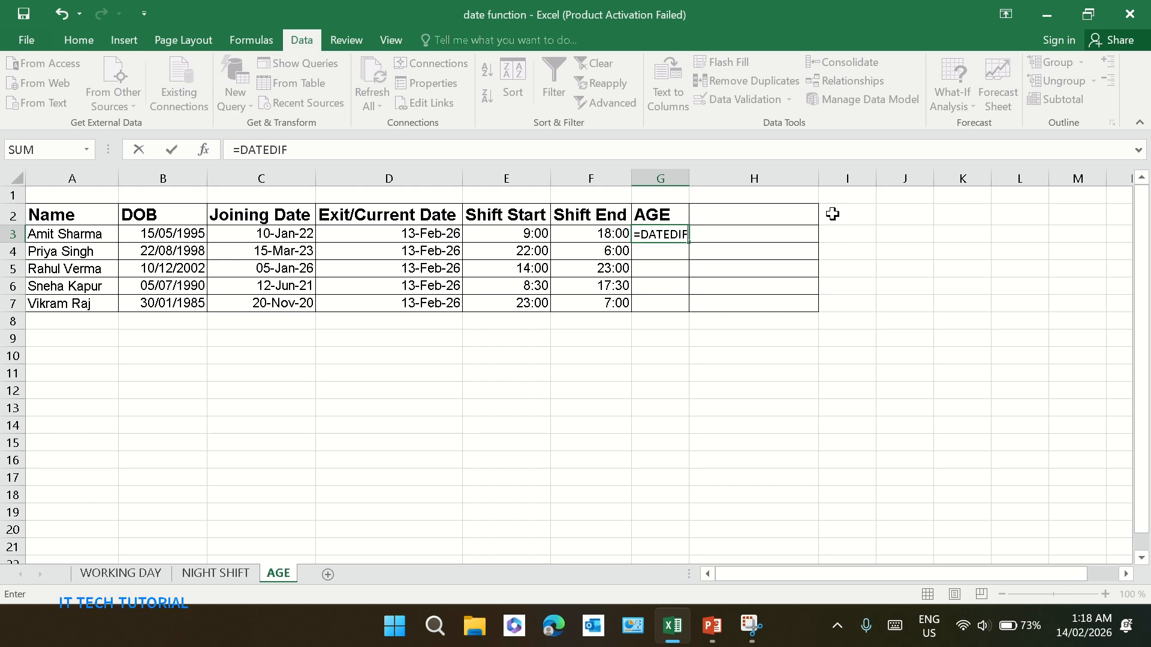
Complete the formula =DATEDIF(B3, TODAY(), "Y") in G3 to get the first employee's age in years, accepting the suggested correction
text(()
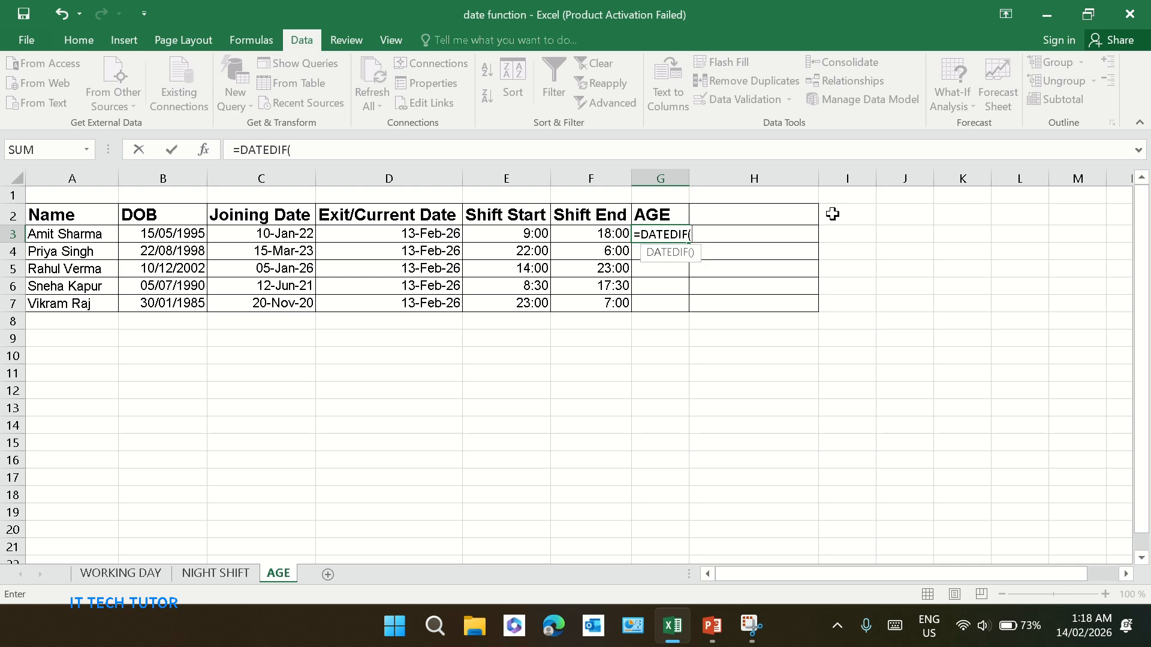
click(693, 234)
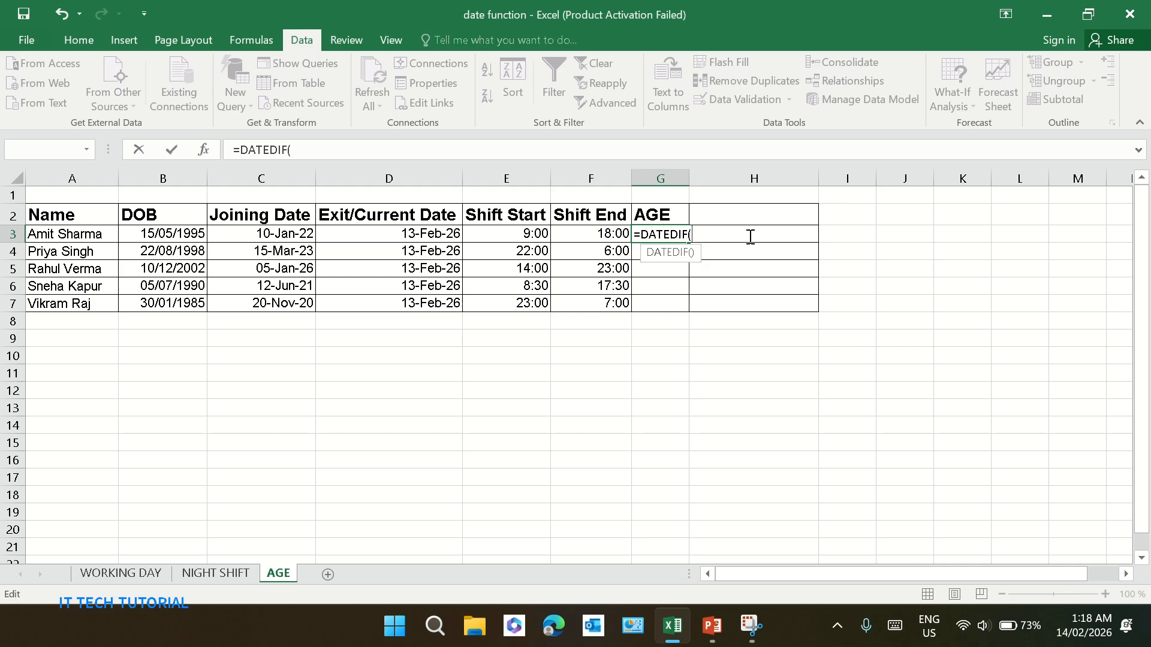
click(173, 234)
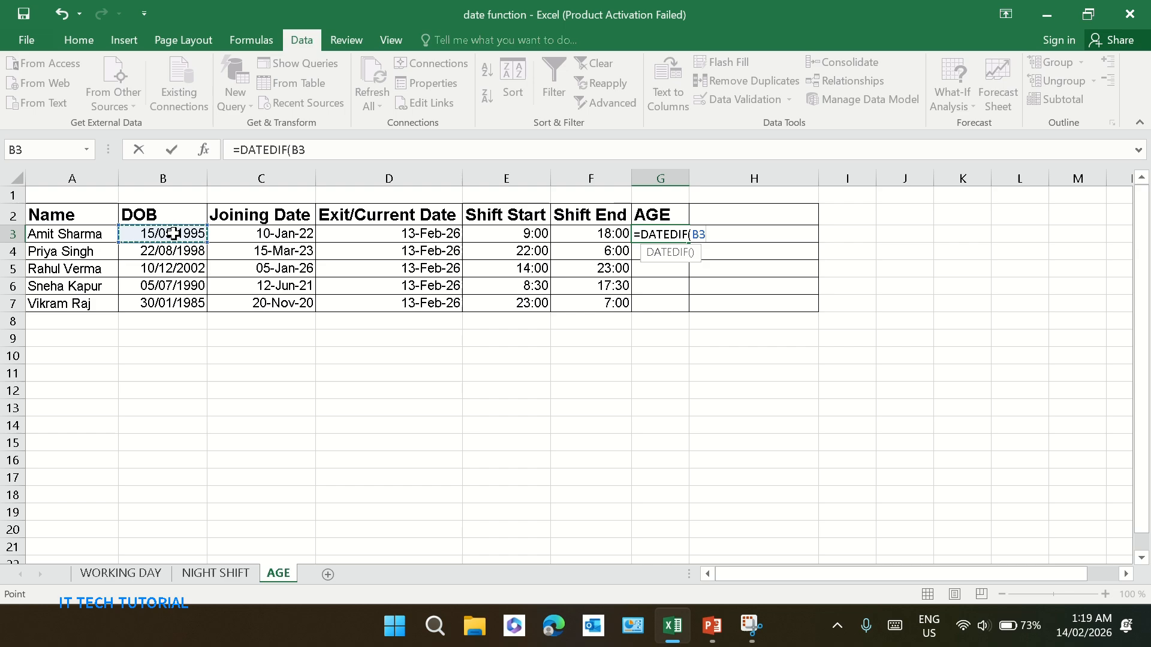
text(,)
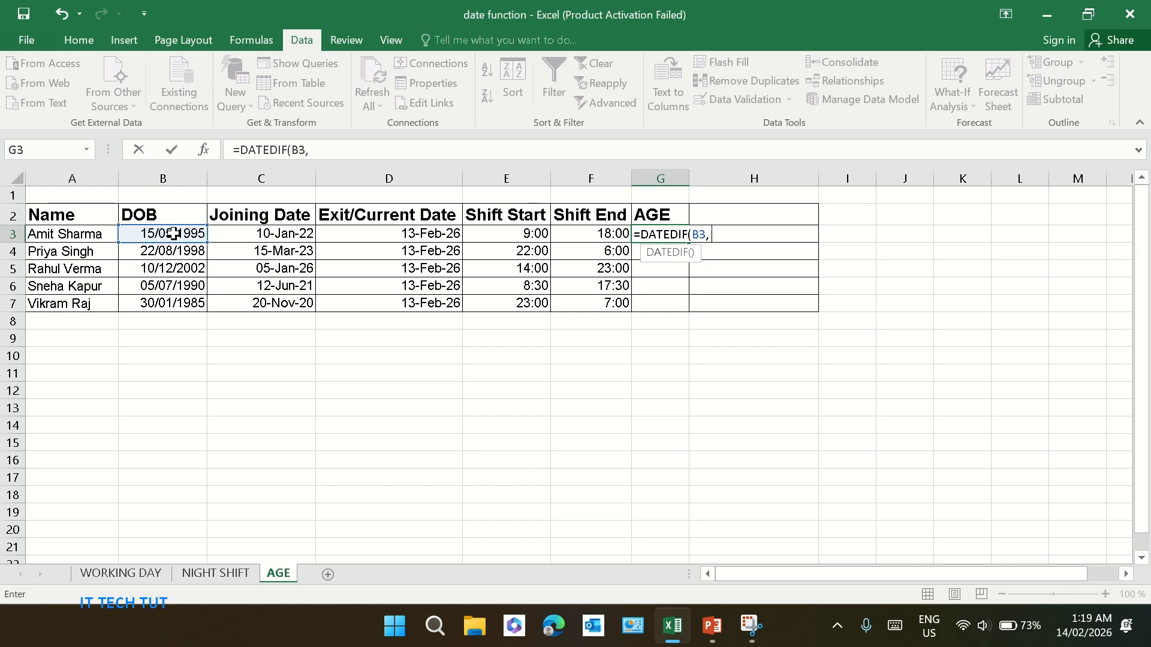
text( TODAY)
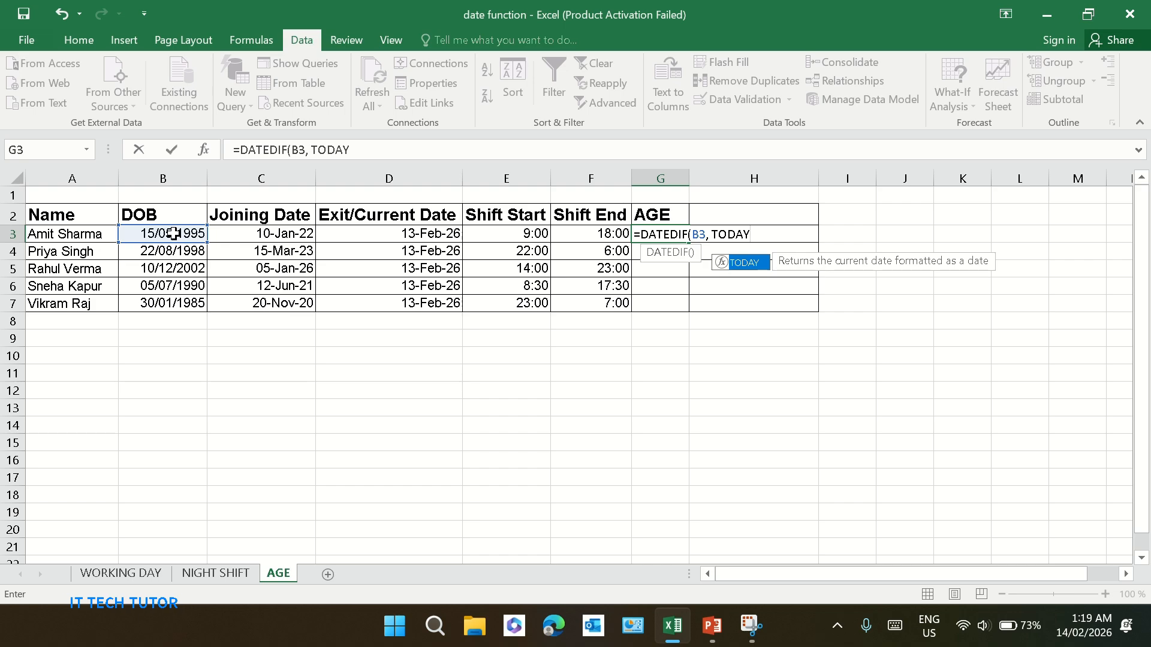
text(()
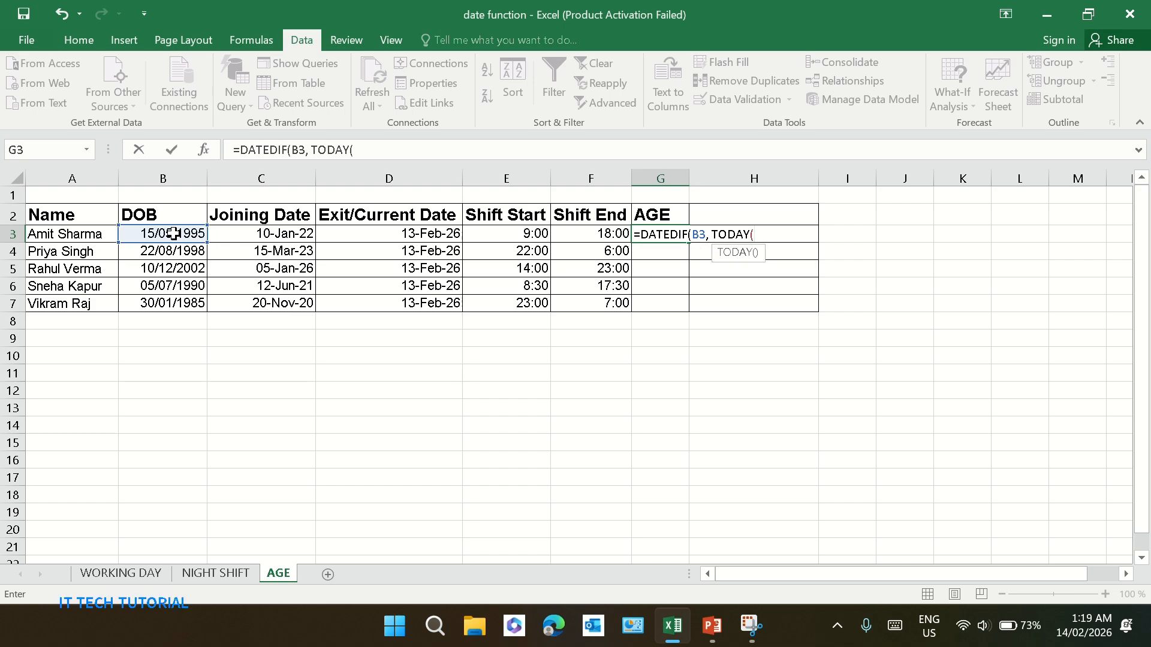
text(),)
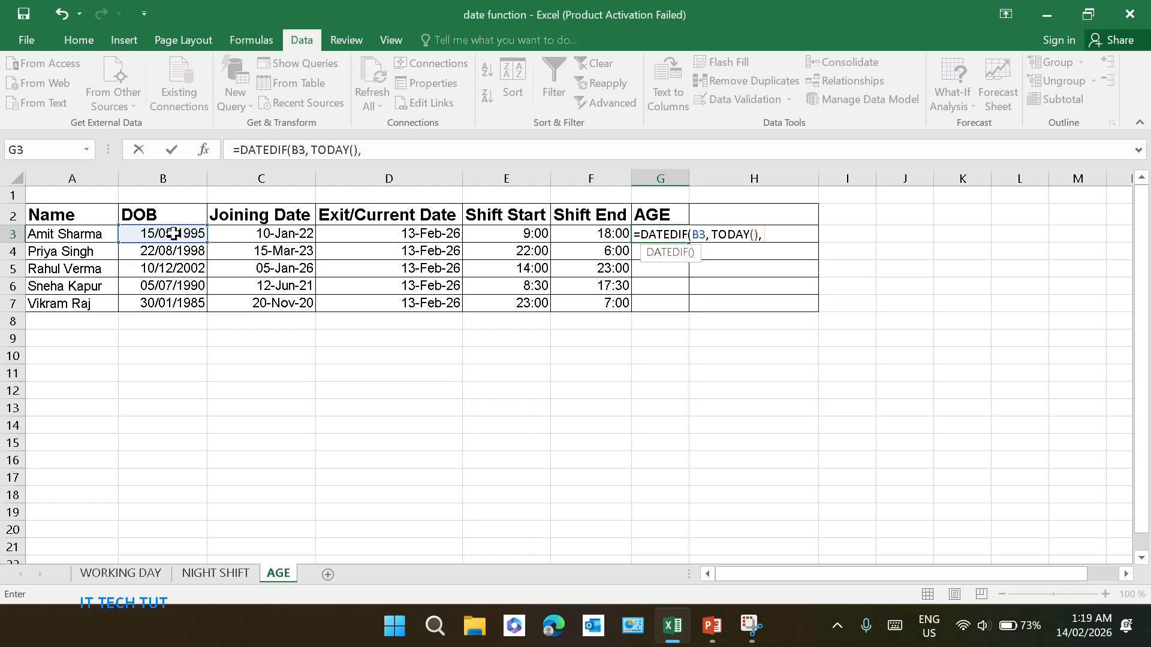
text( ")
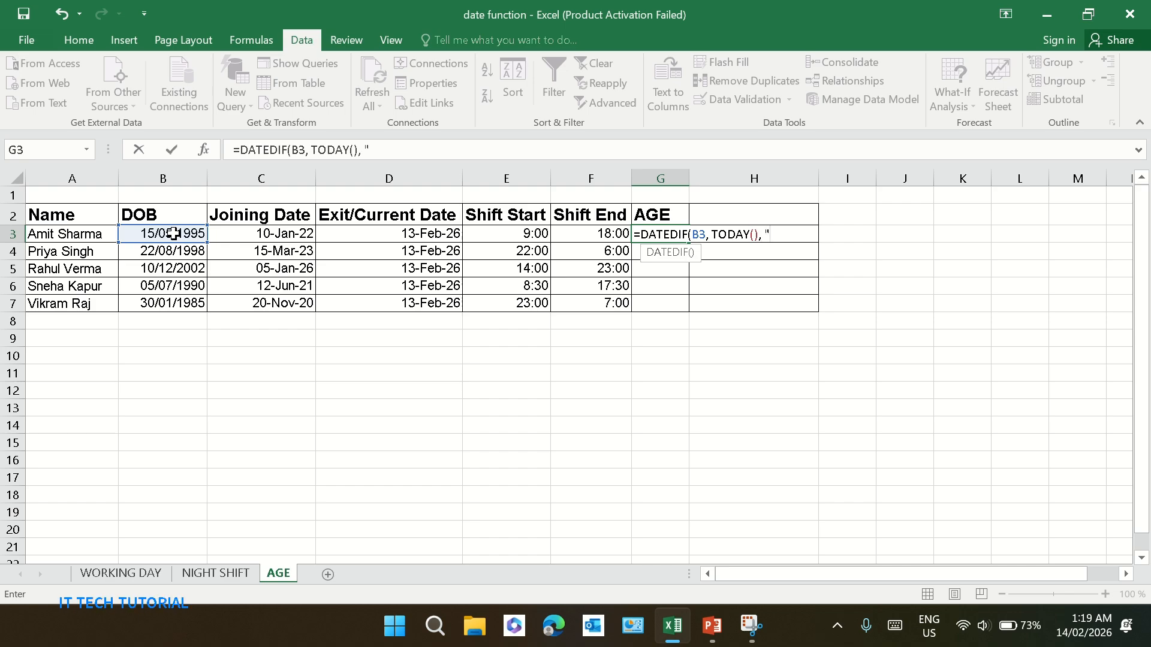
text(Y))
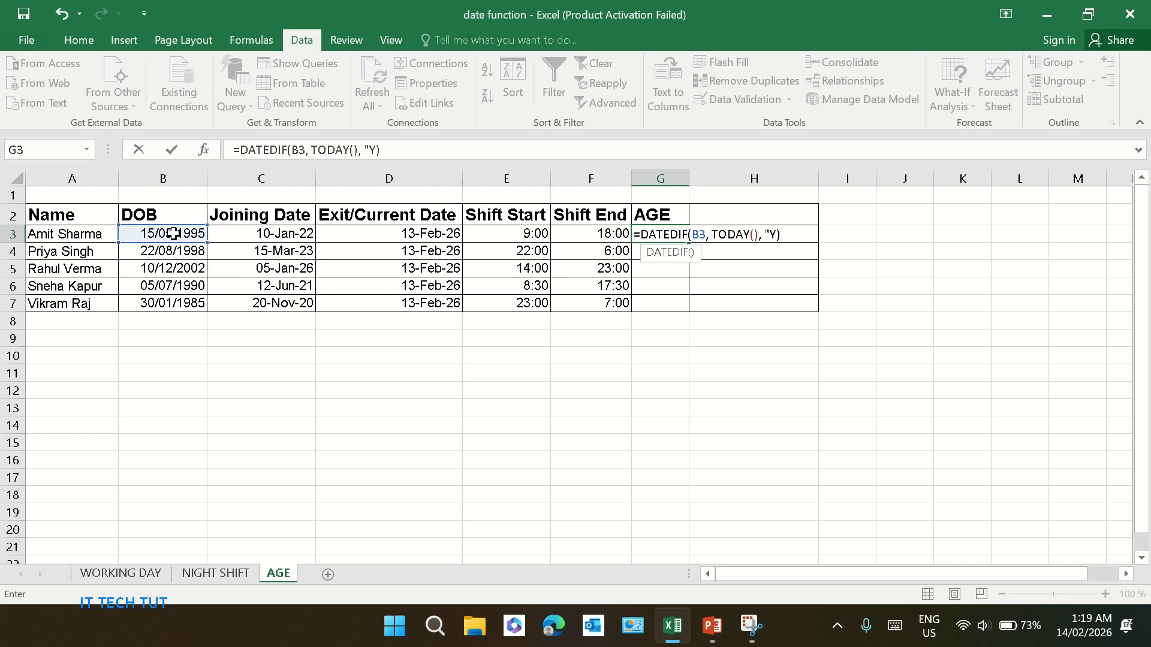
key(Return)
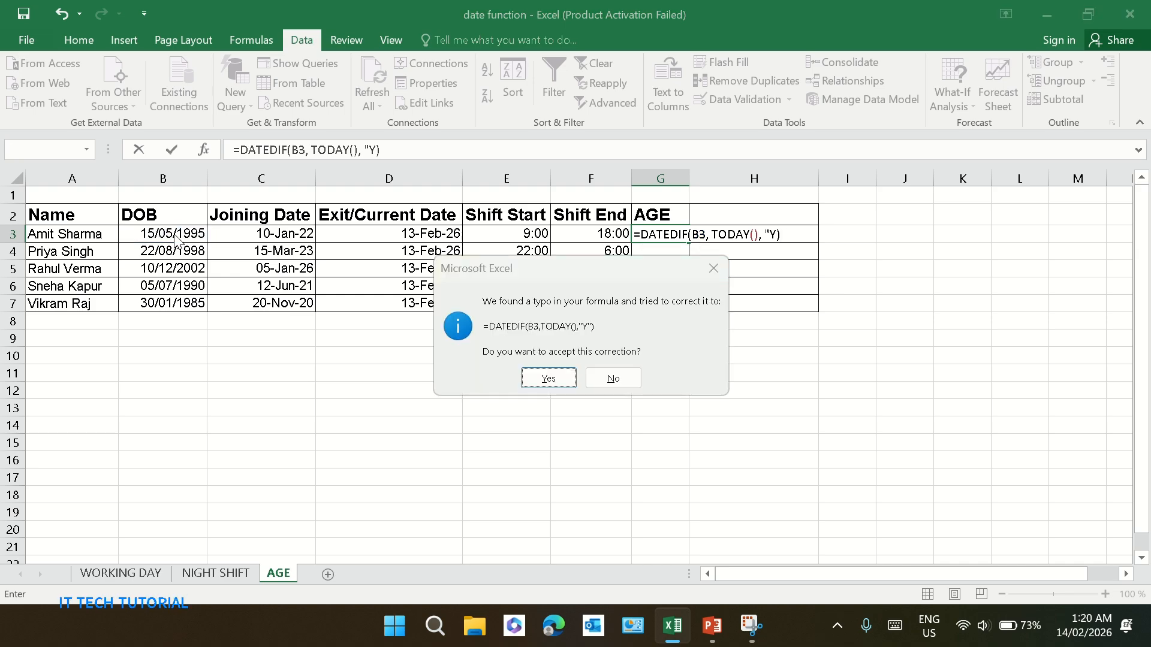
key(Return)
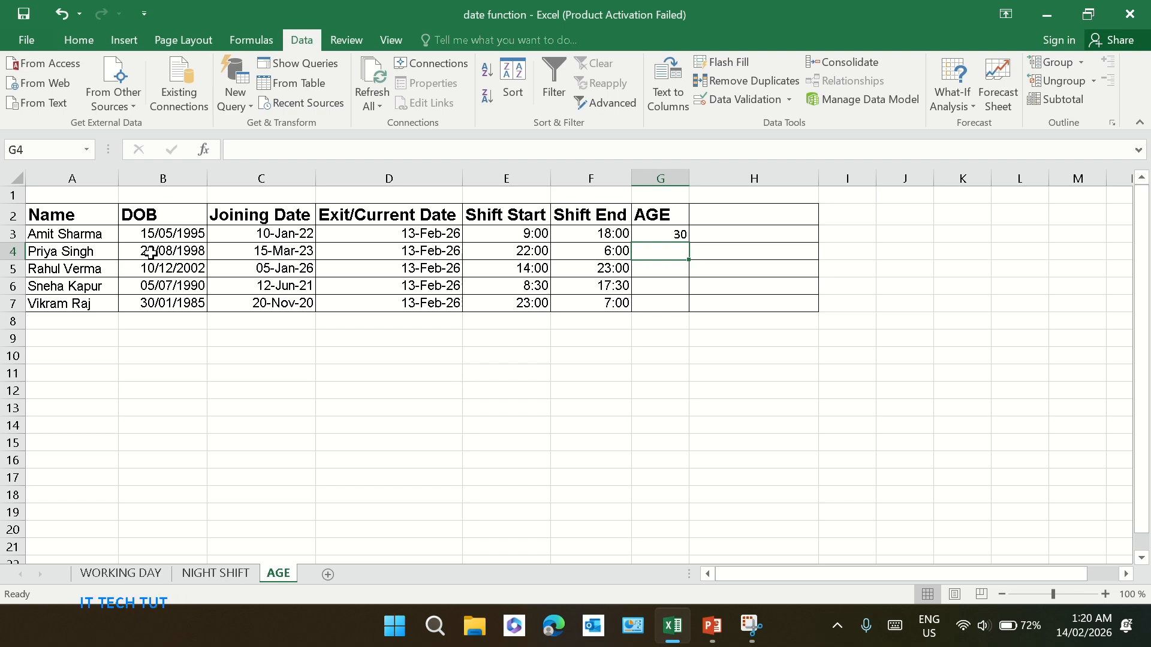
Enter =DATEDIF(B4, TODAY(), "Y") in G4 for the second employee's age in years
text(=)
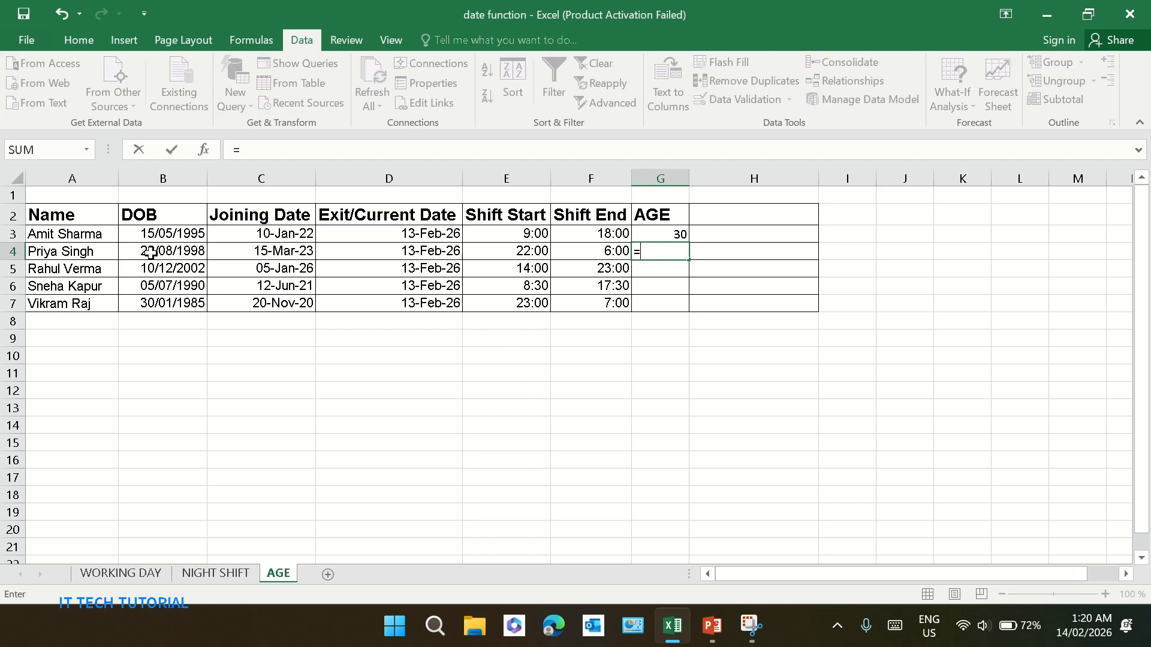
text(DATED)
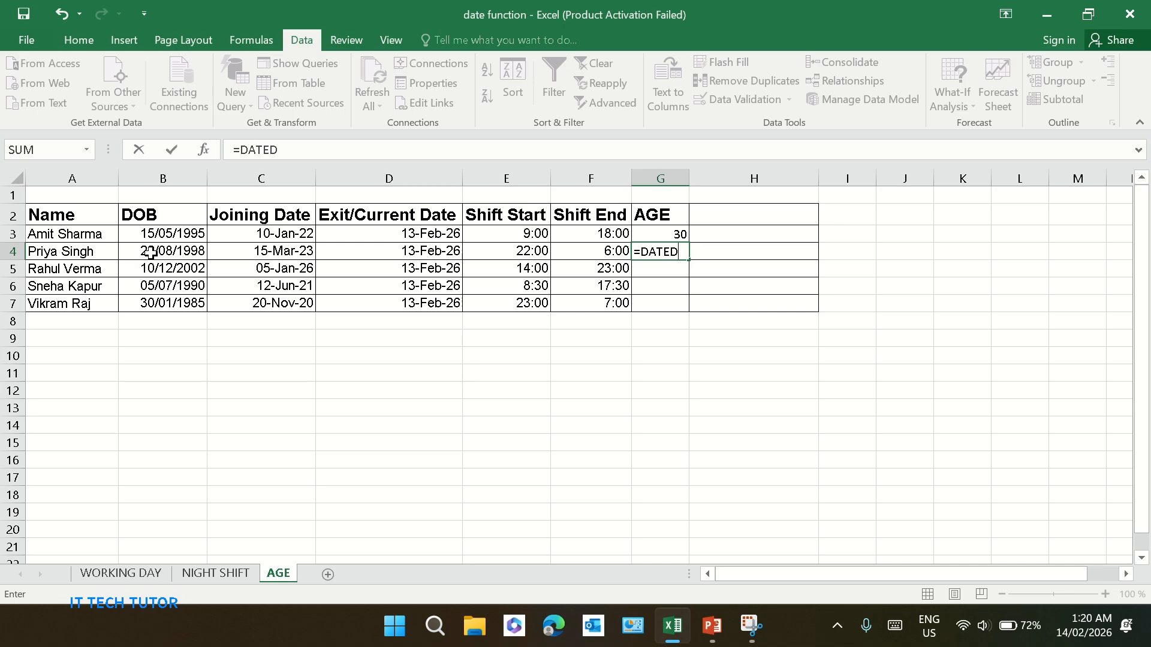
text(IF)
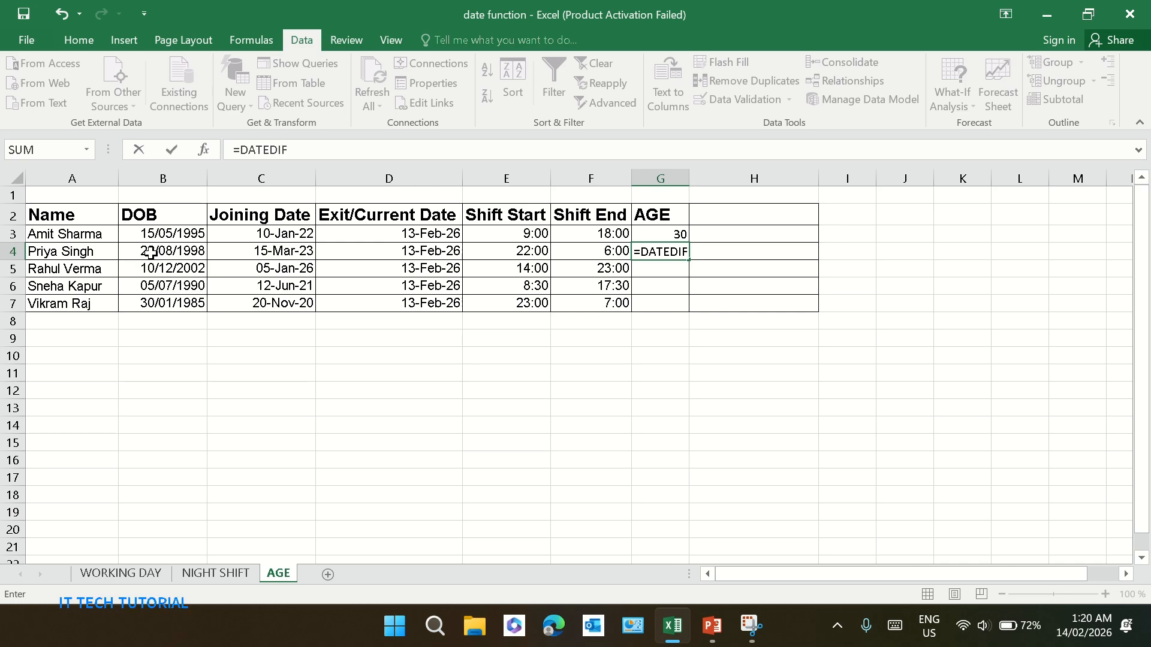
text(()
click(145, 253)
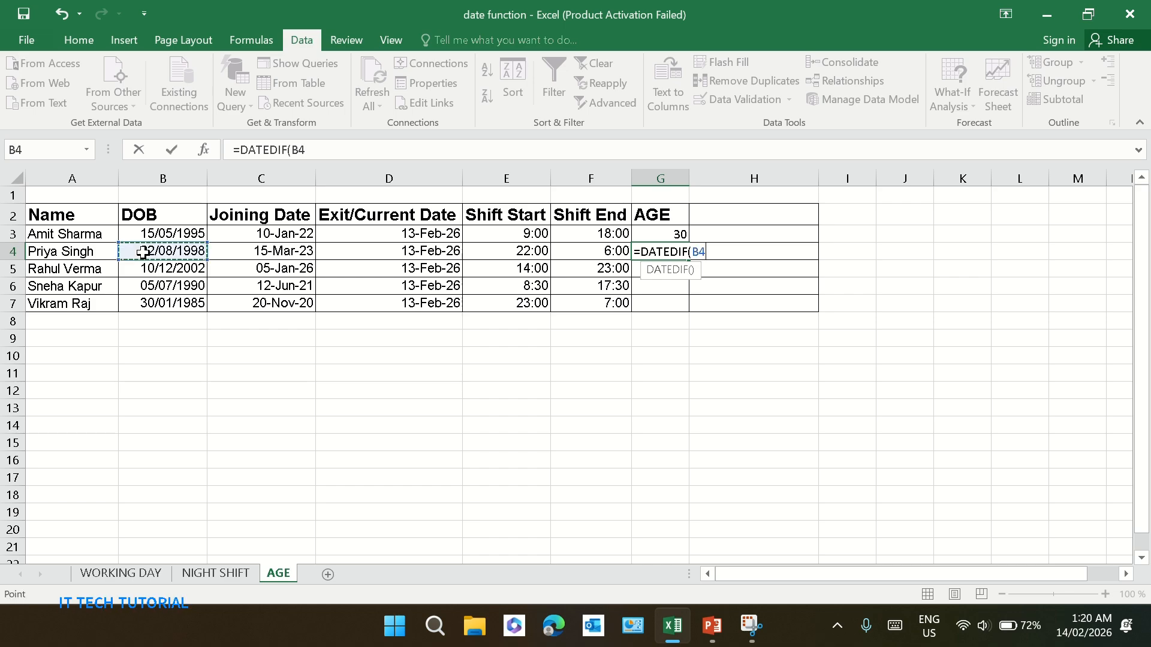
text(,)
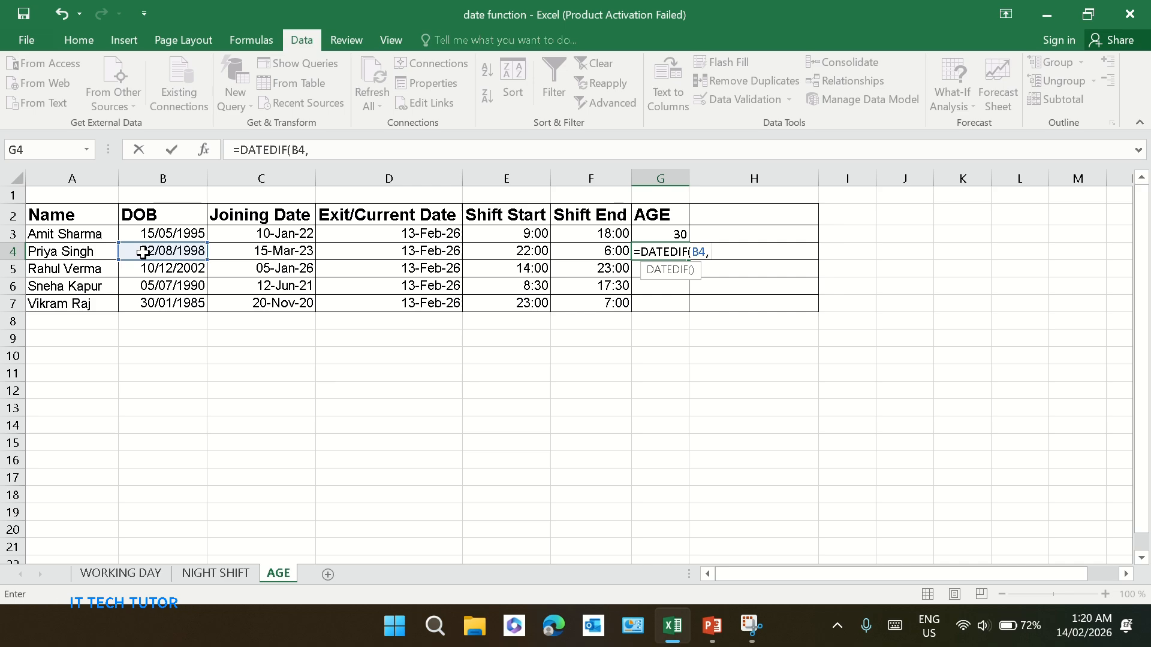
text( TODAY)
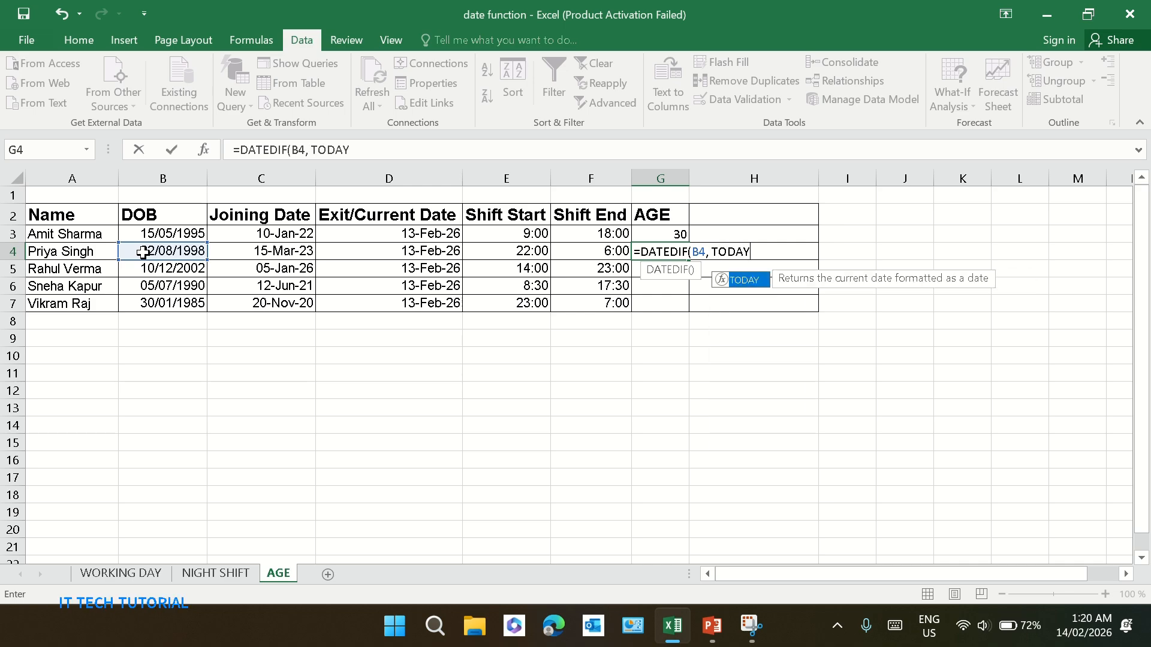
text(()
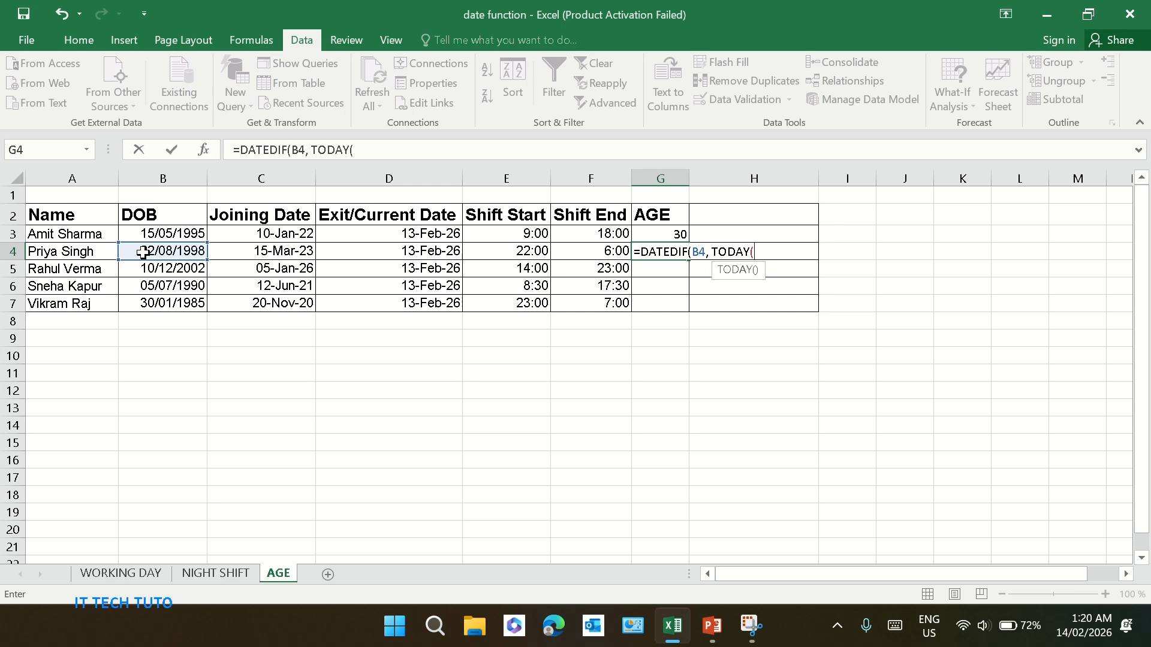
text())
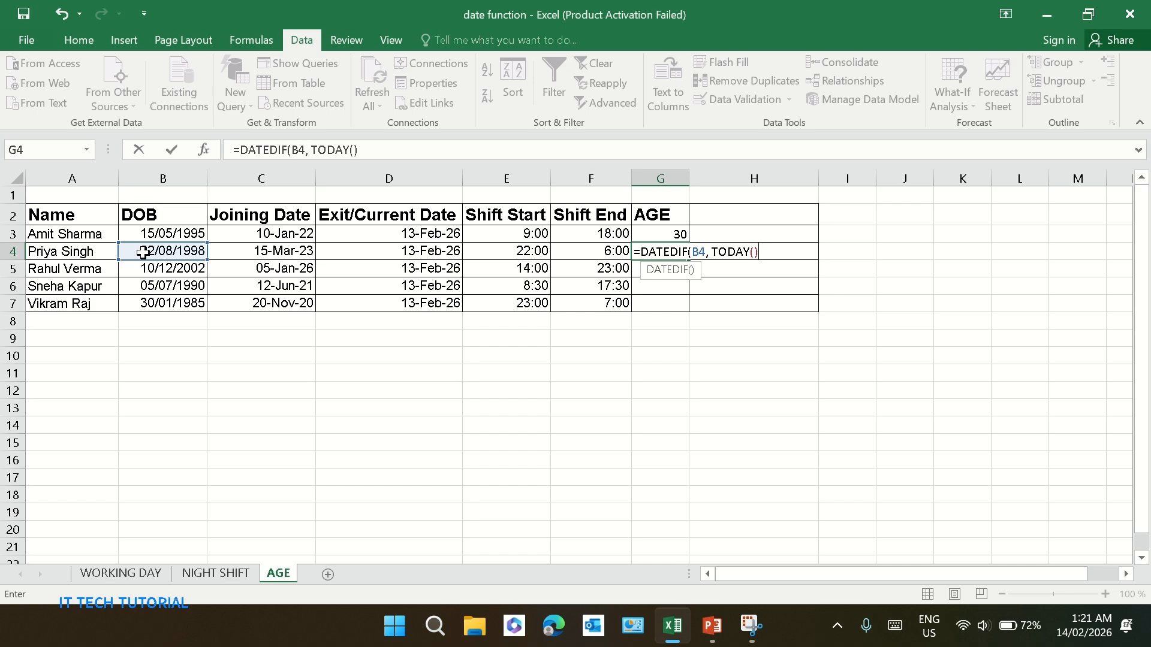
text(,)
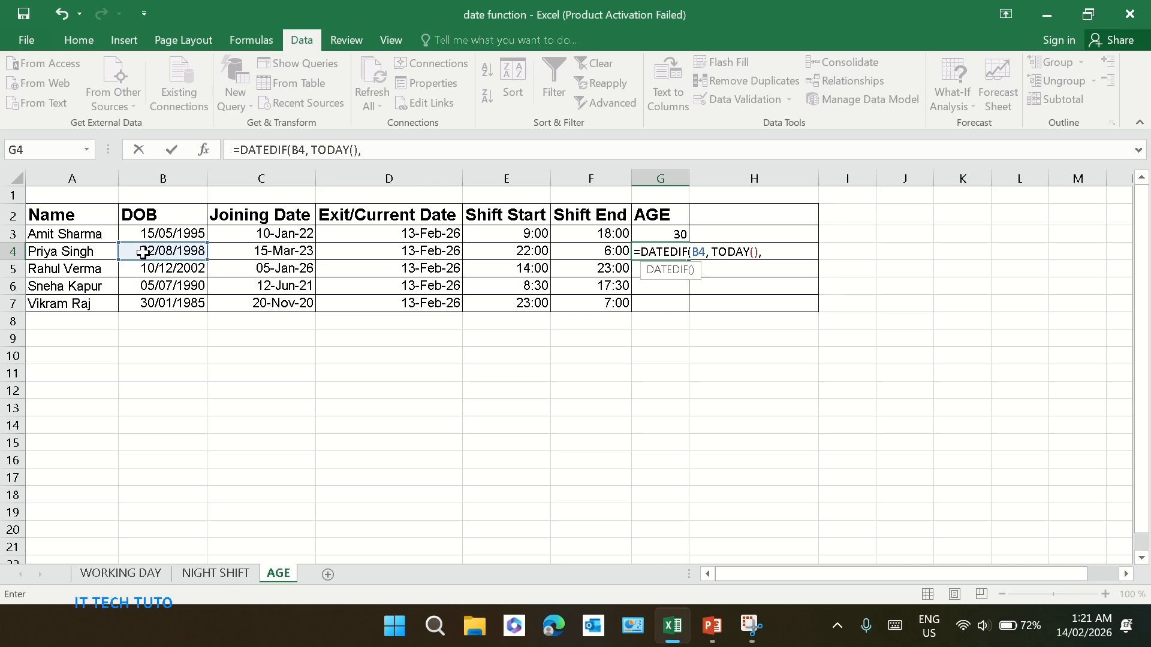
text( "Y)
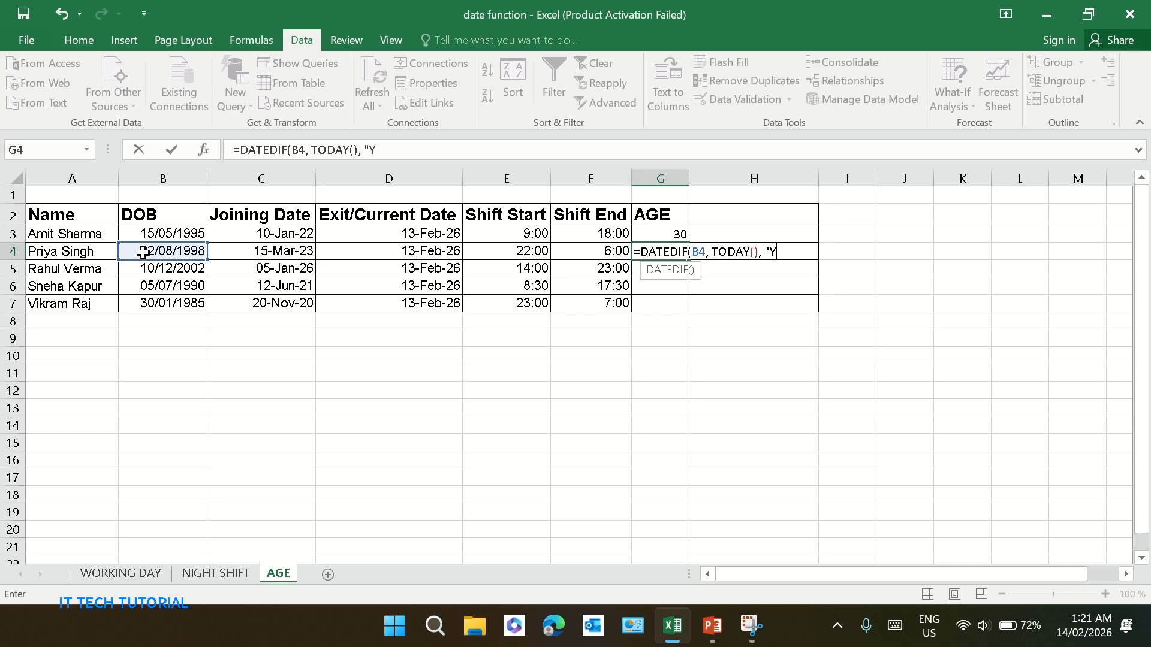
text(")
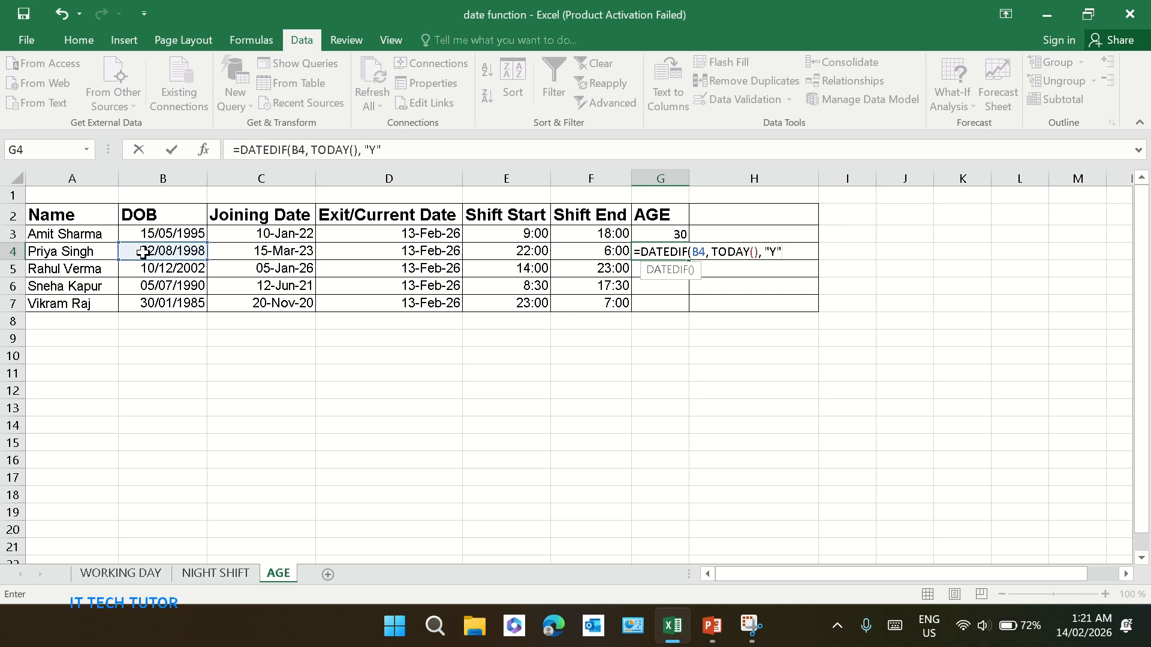
text())
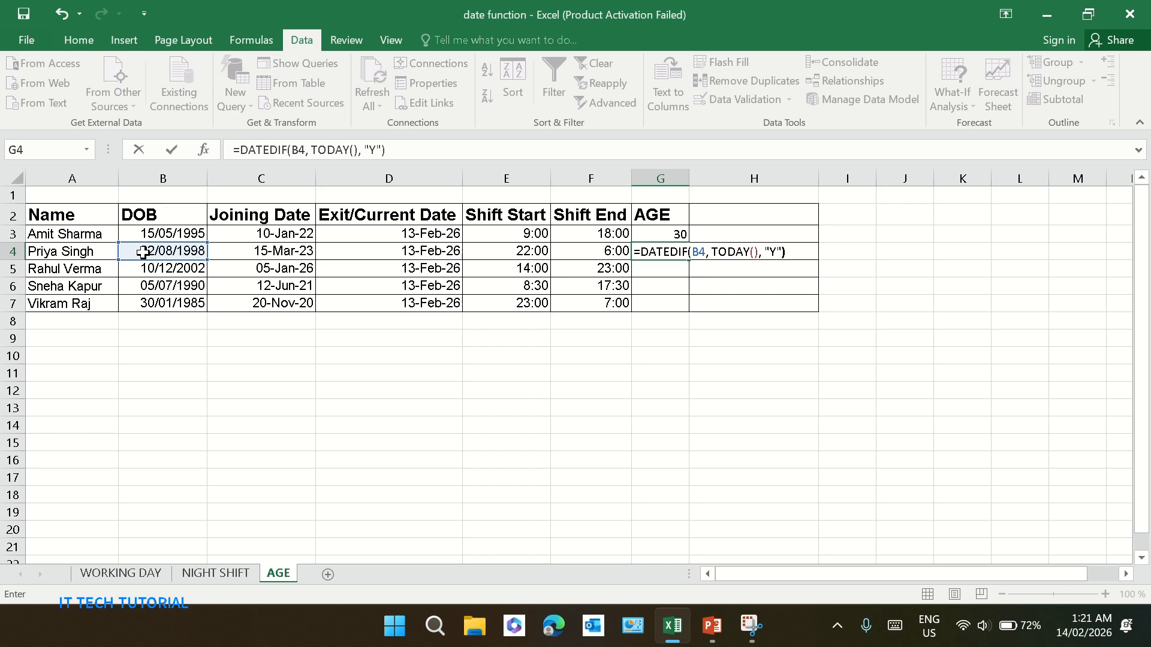
key(Return)
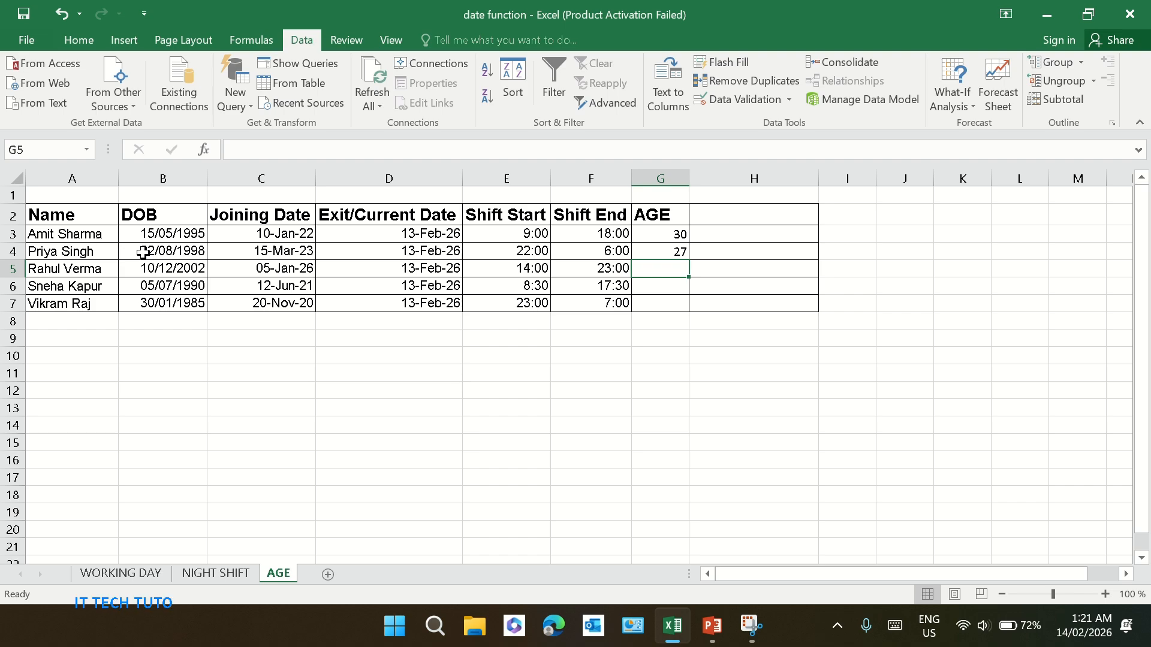
Fill the age formula from G4 down through G7 and check the copied formulas
click(673, 250)
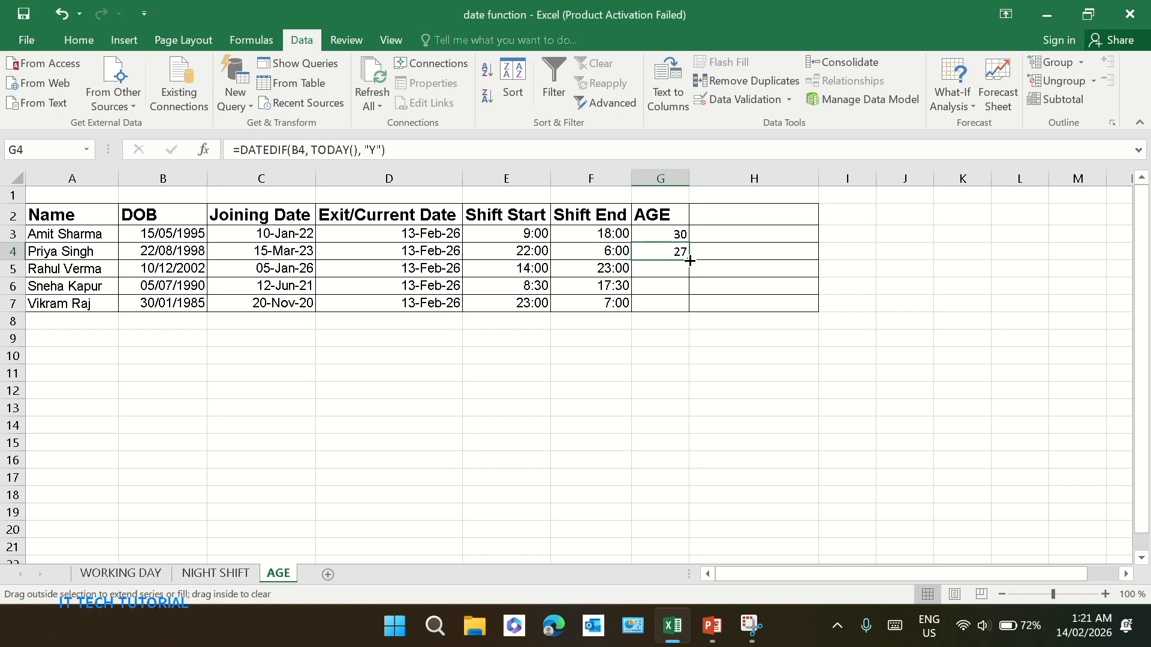
double_click(688, 260)
click(720, 272)
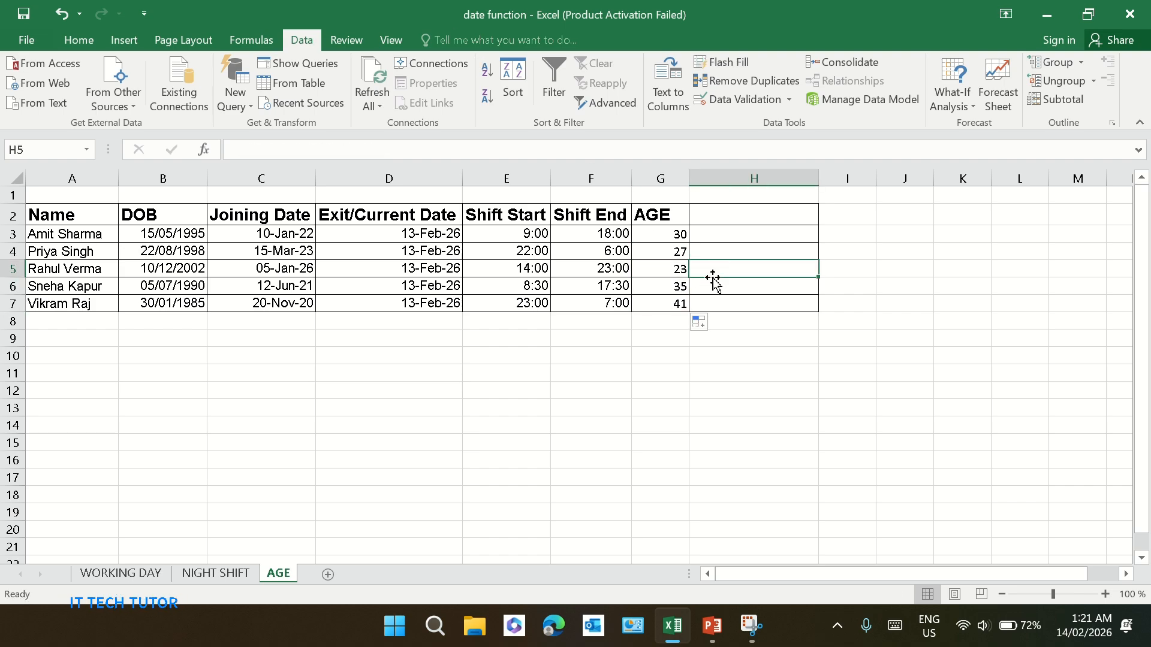
click(673, 285)
key(Down)
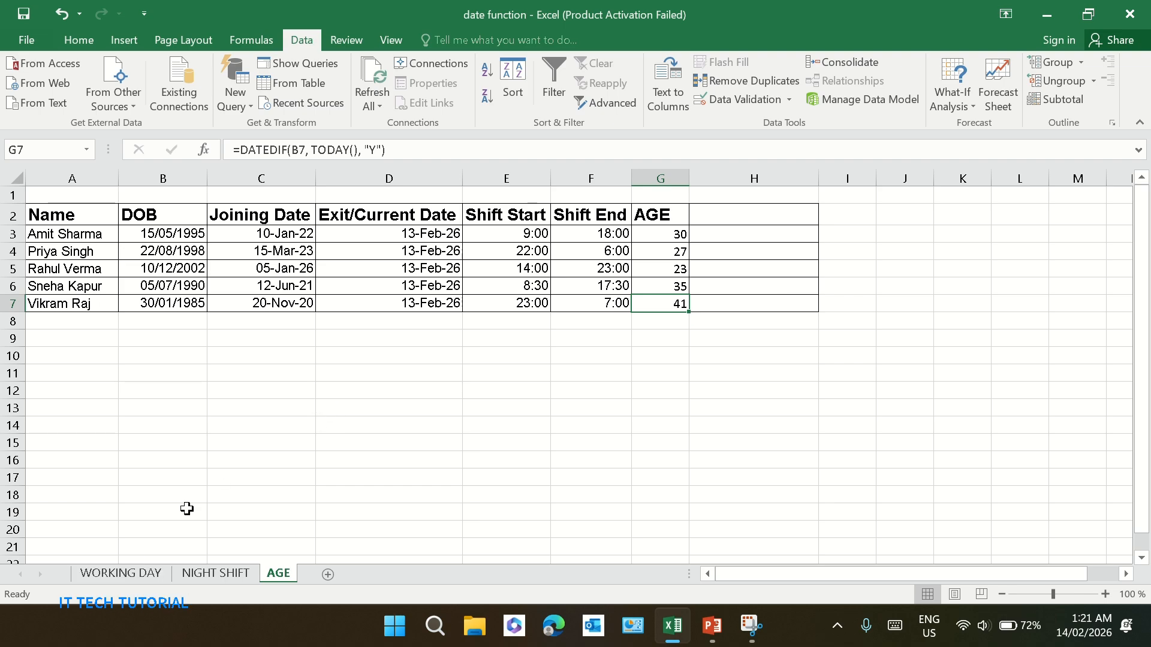
Switch to the WORKING DAY sheet and examine the leave dates and the NETWORKDAYS formulas in the working days column
click(125, 574)
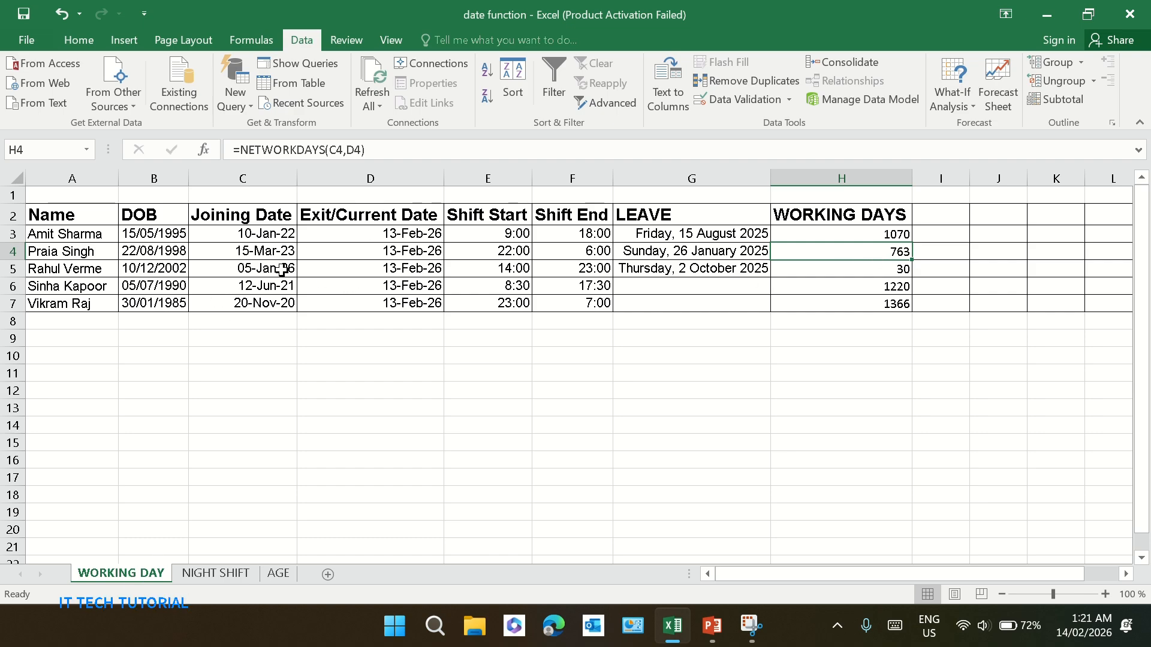
click(161, 254)
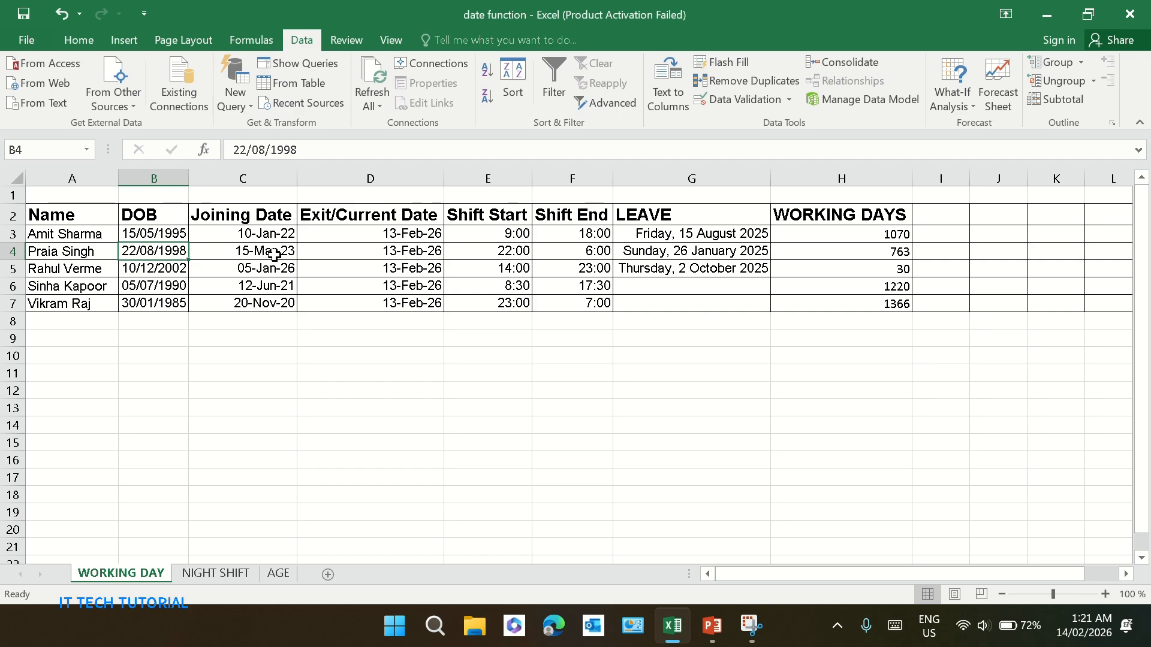
click(576, 235)
click(695, 235)
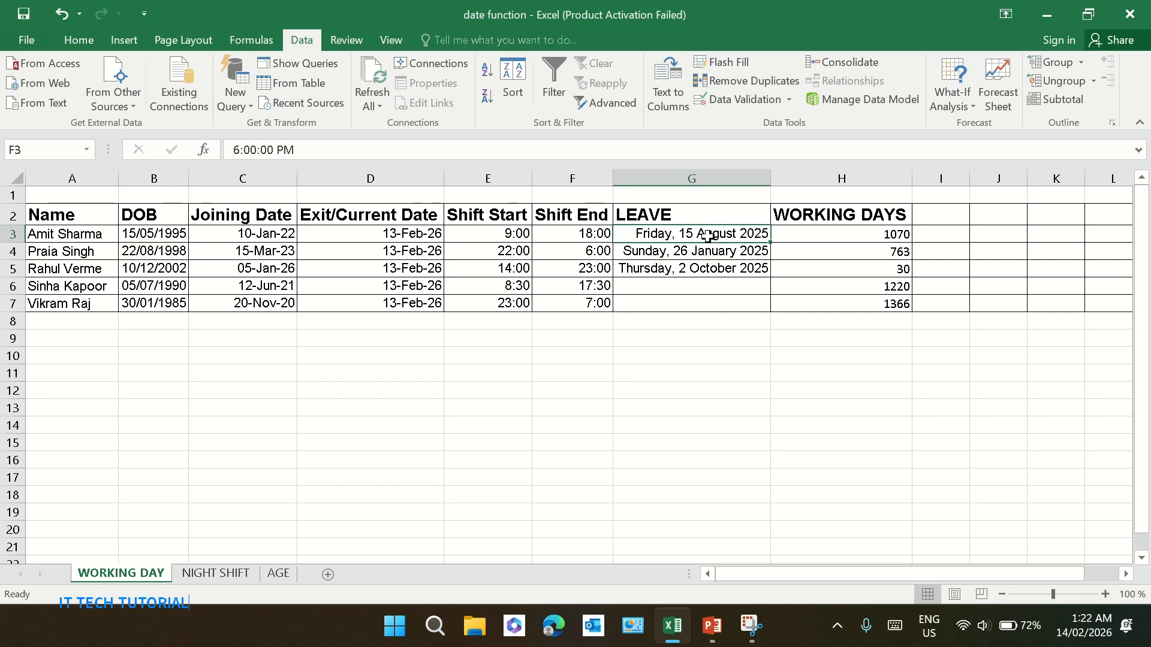
click(794, 247)
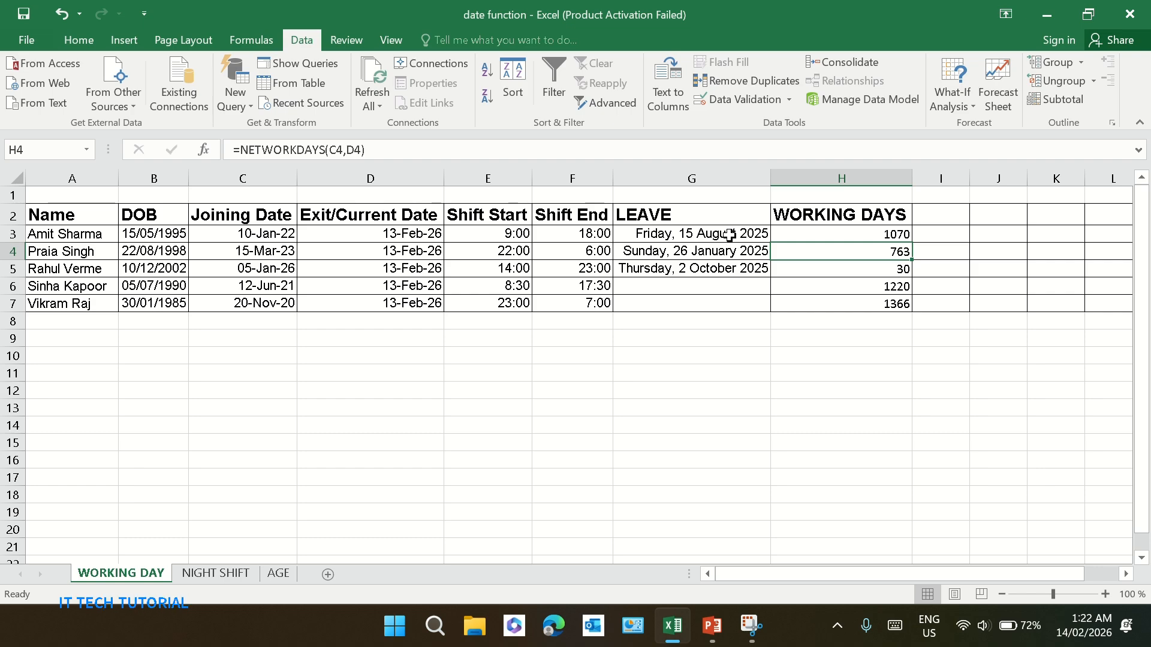
drag(728, 235, 737, 300)
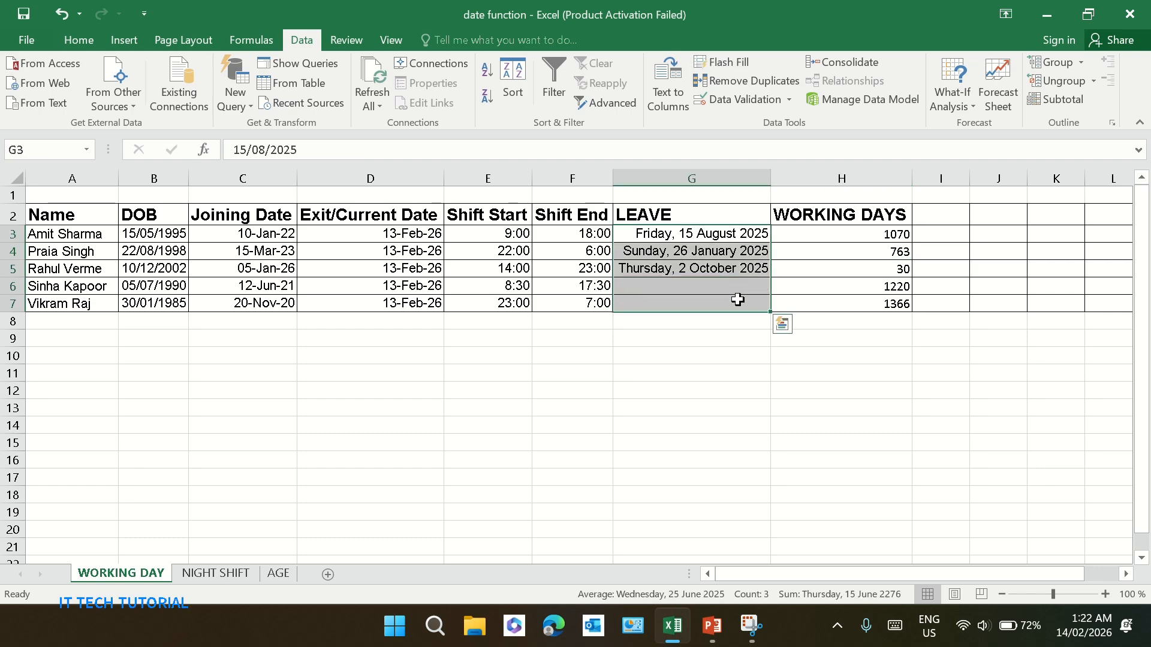
click(829, 288)
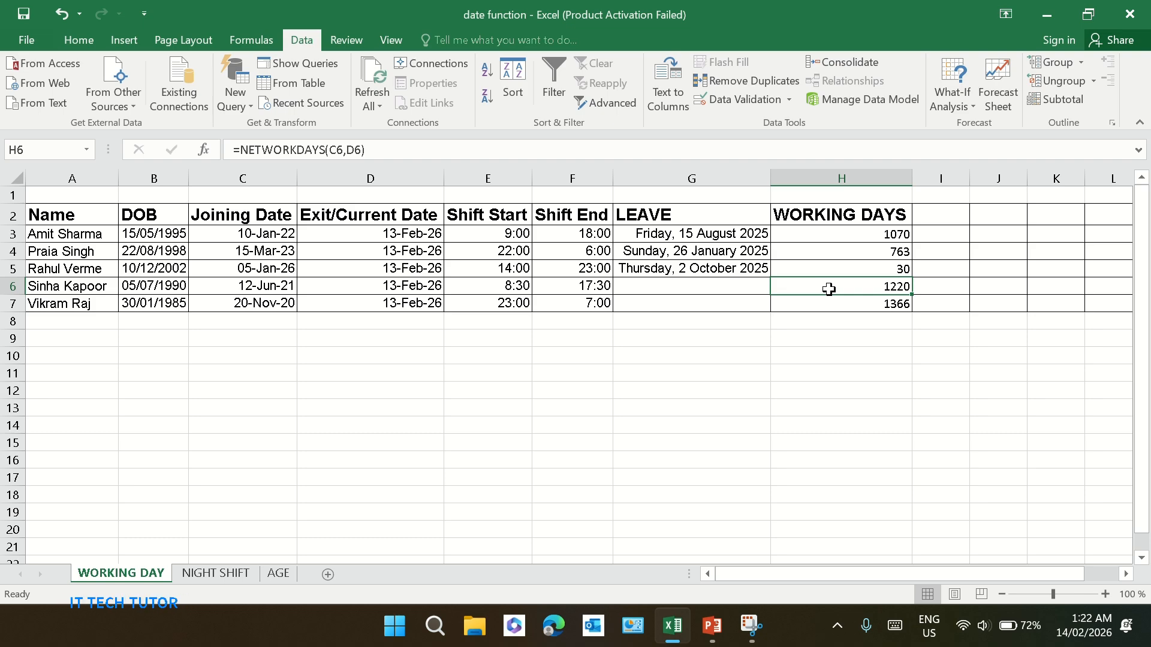
click(751, 255)
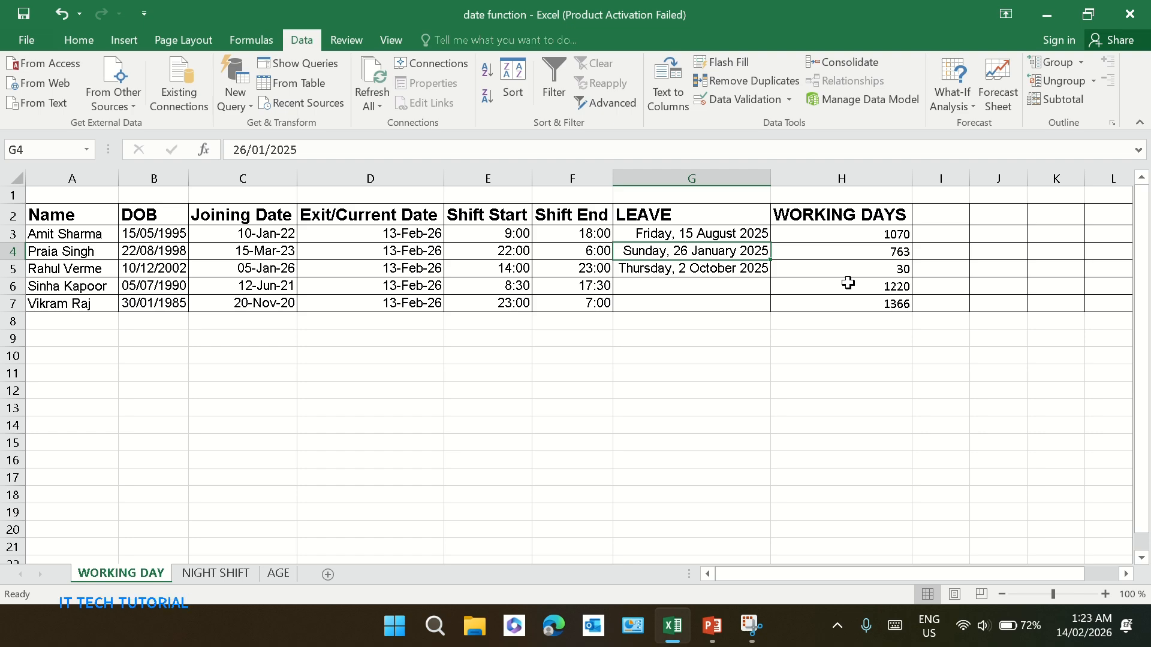
click(834, 255)
click(838, 233)
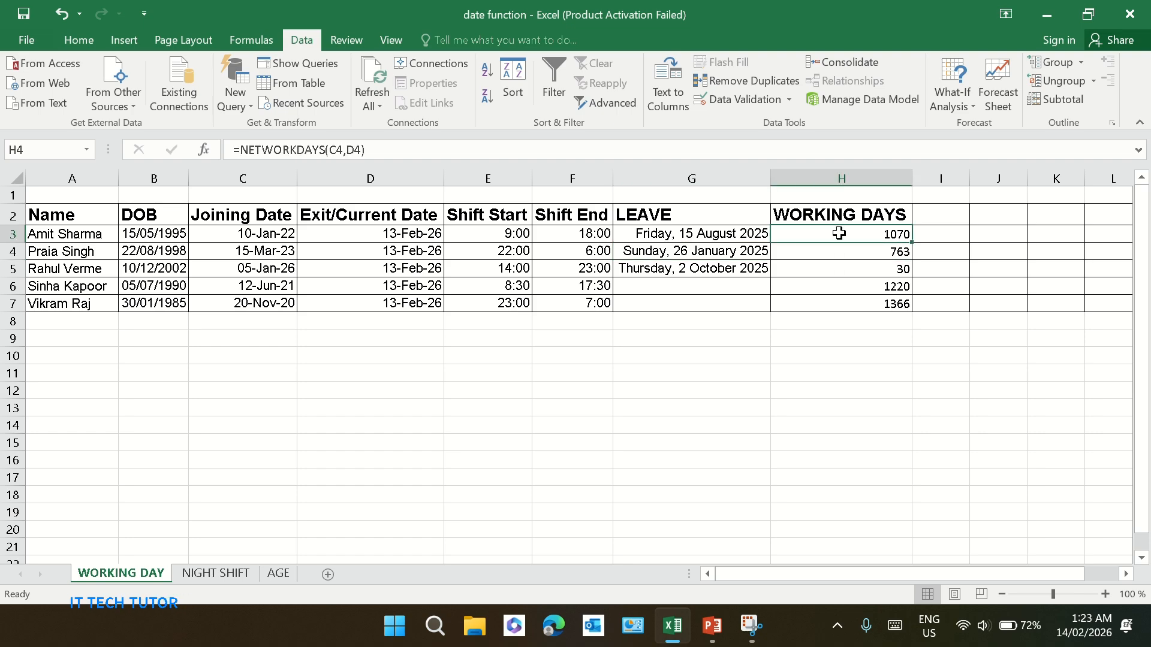
Clear the working days values in H3:H7 and enter =NETWORKDAYS(C3,D3) in H3
drag(838, 233, 841, 304)
key(Delete)
text(=)
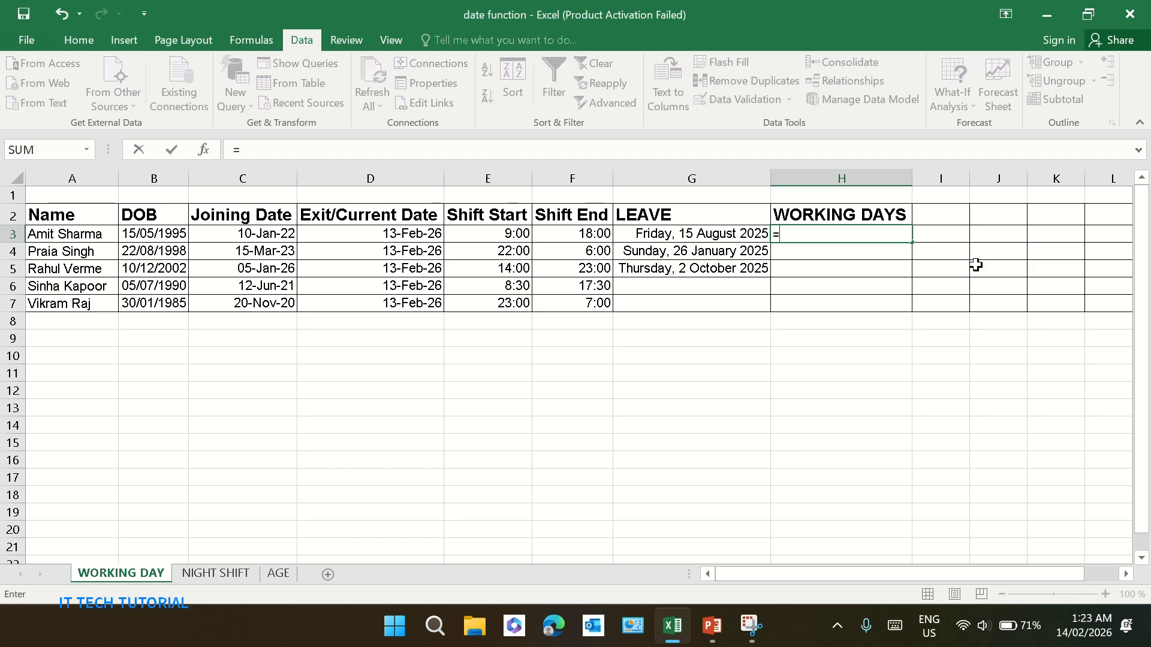
text(N)
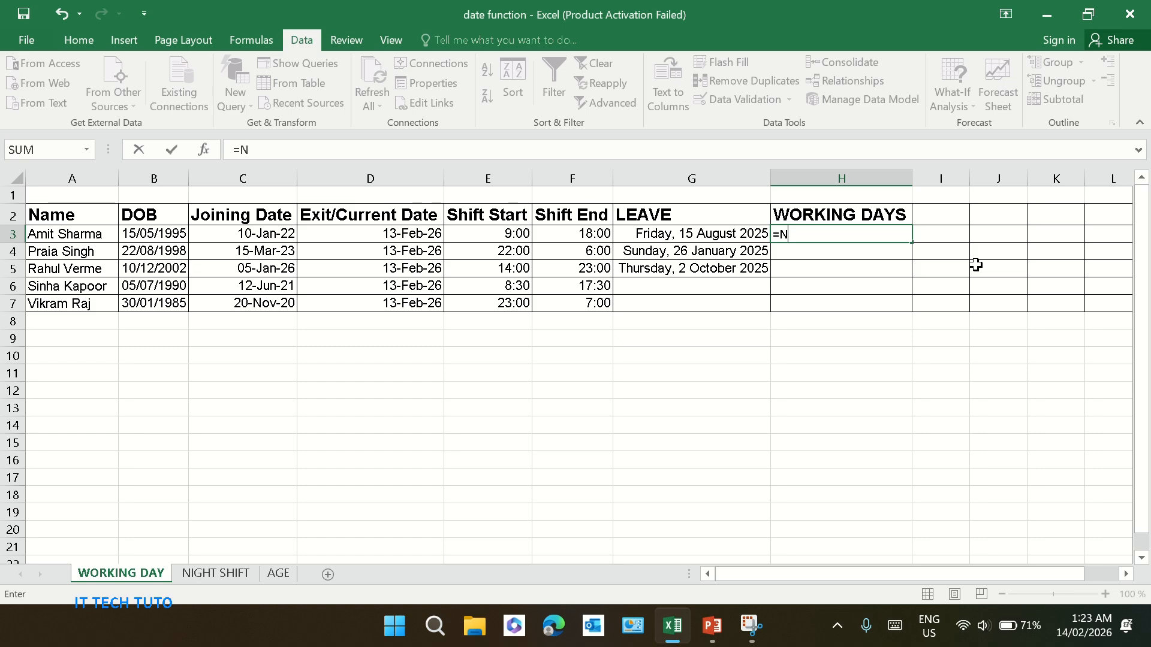
text(ET)
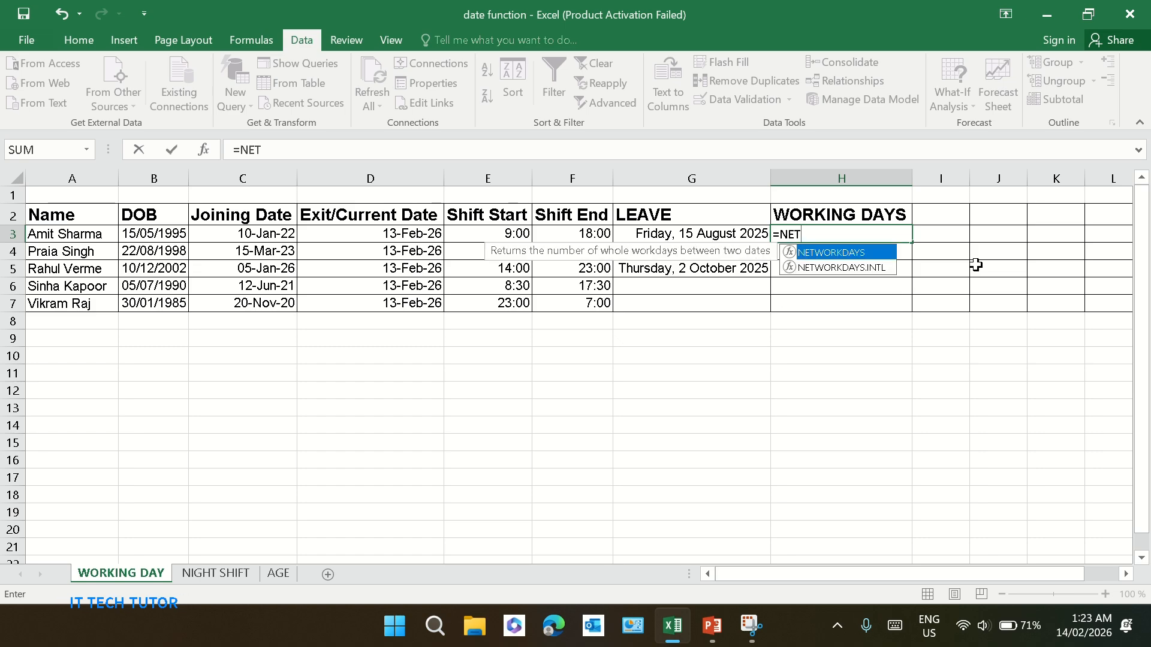
key(Tab)
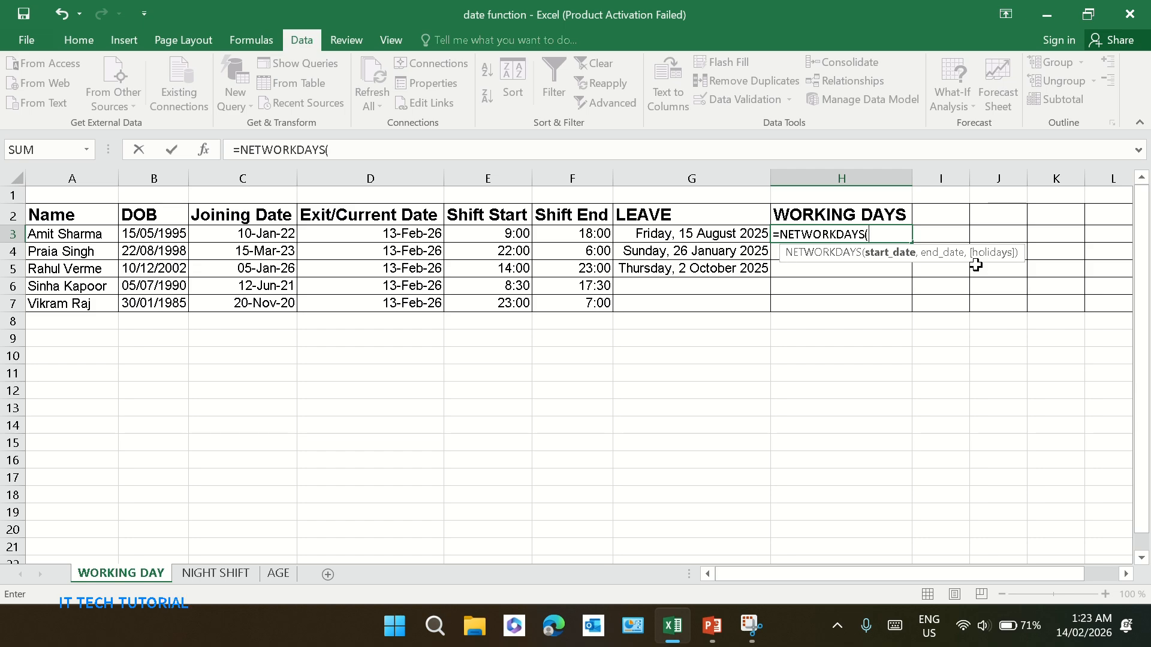
click(255, 237)
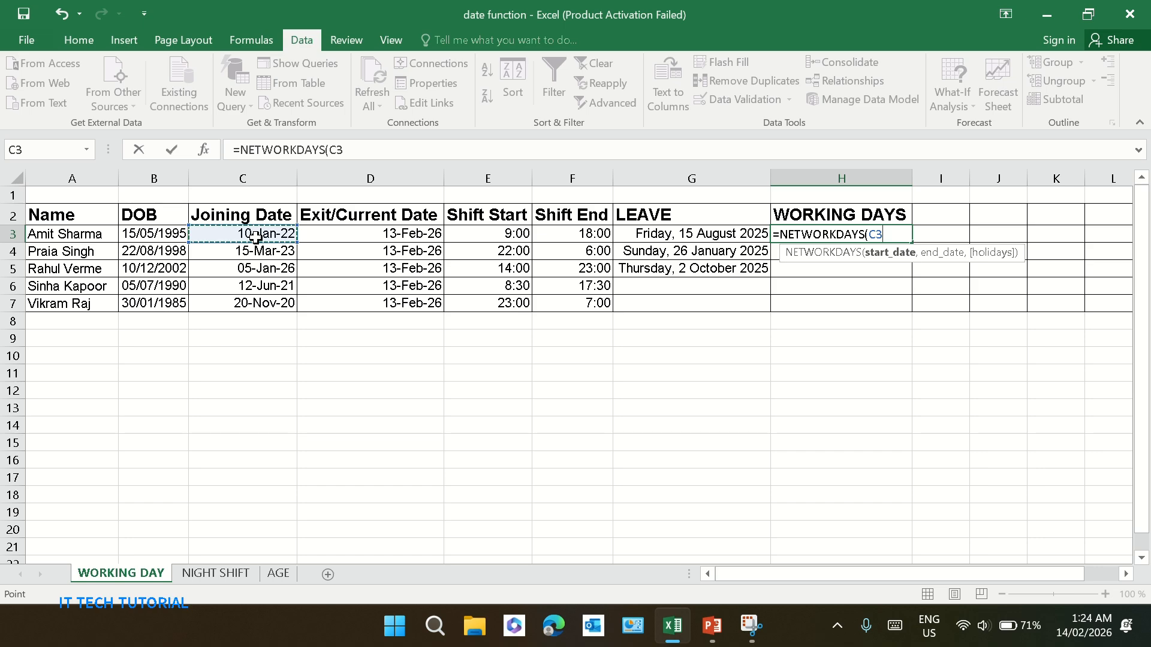
text(,)
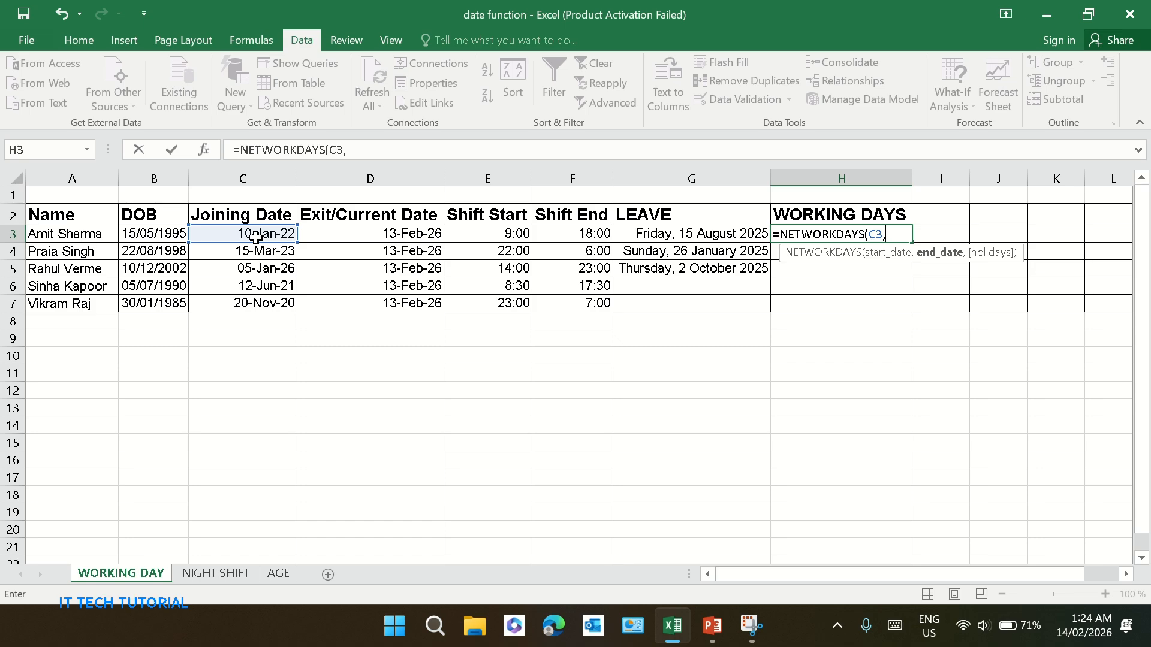
click(339, 234)
text())
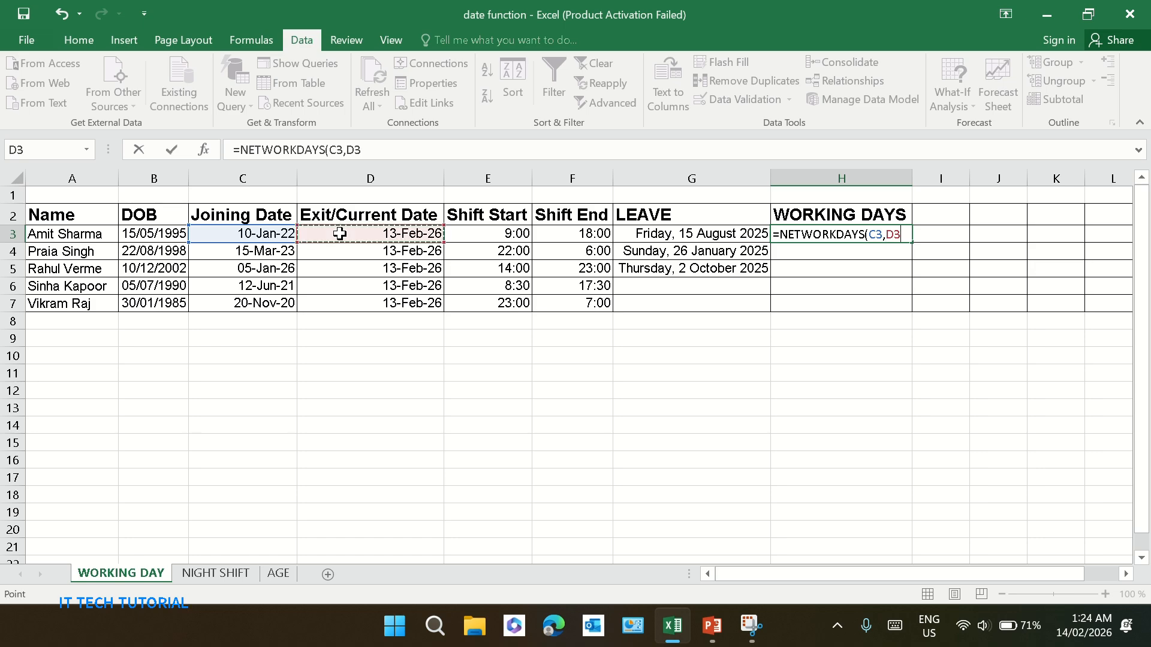
key(Return)
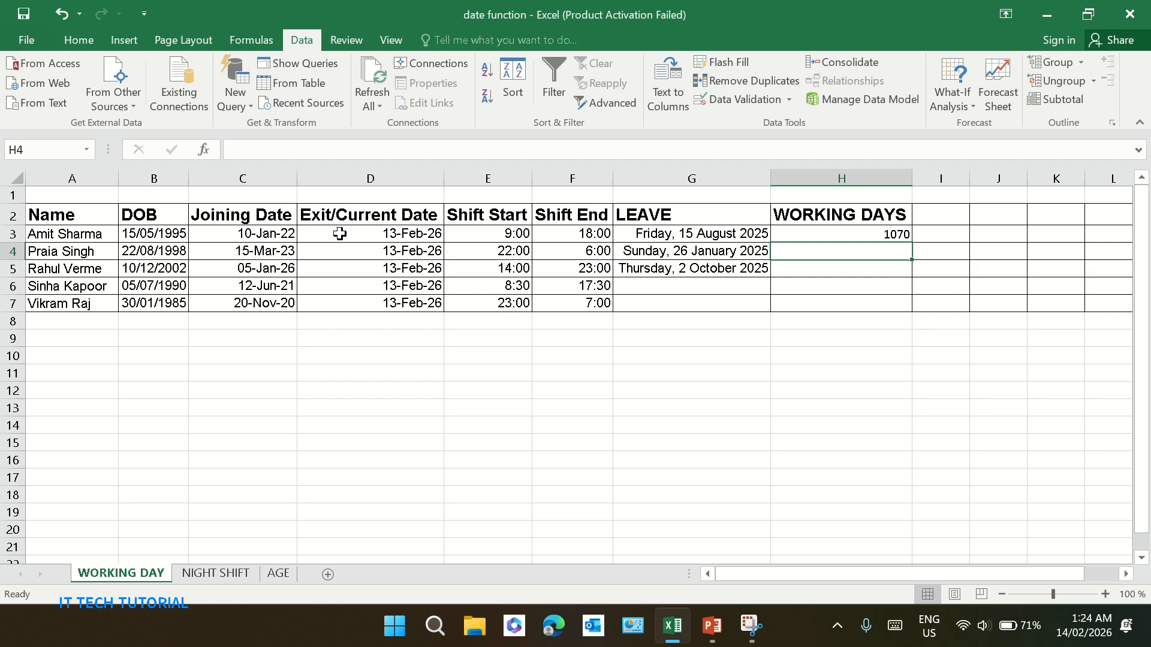
Enter =NETWORKDAYS(C4,D4,$G$3:$G$5) in H4, using the locked leave dates as holidays
key(Up)
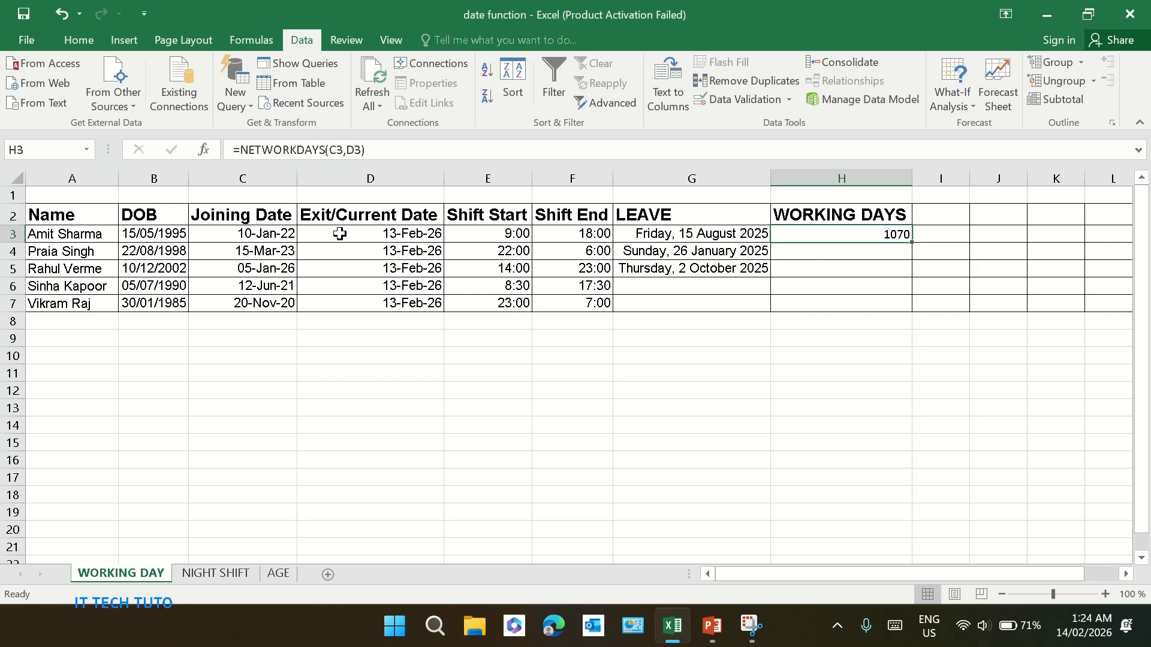
key(Down)
key(F2)
text(=NET)
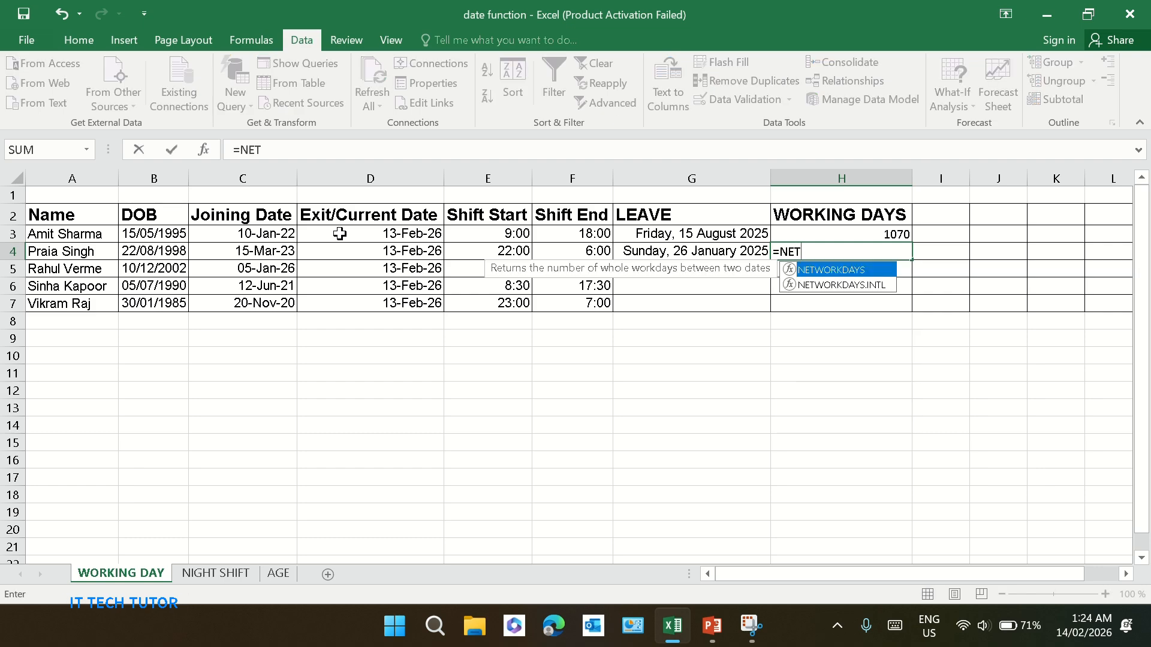
key(Tab)
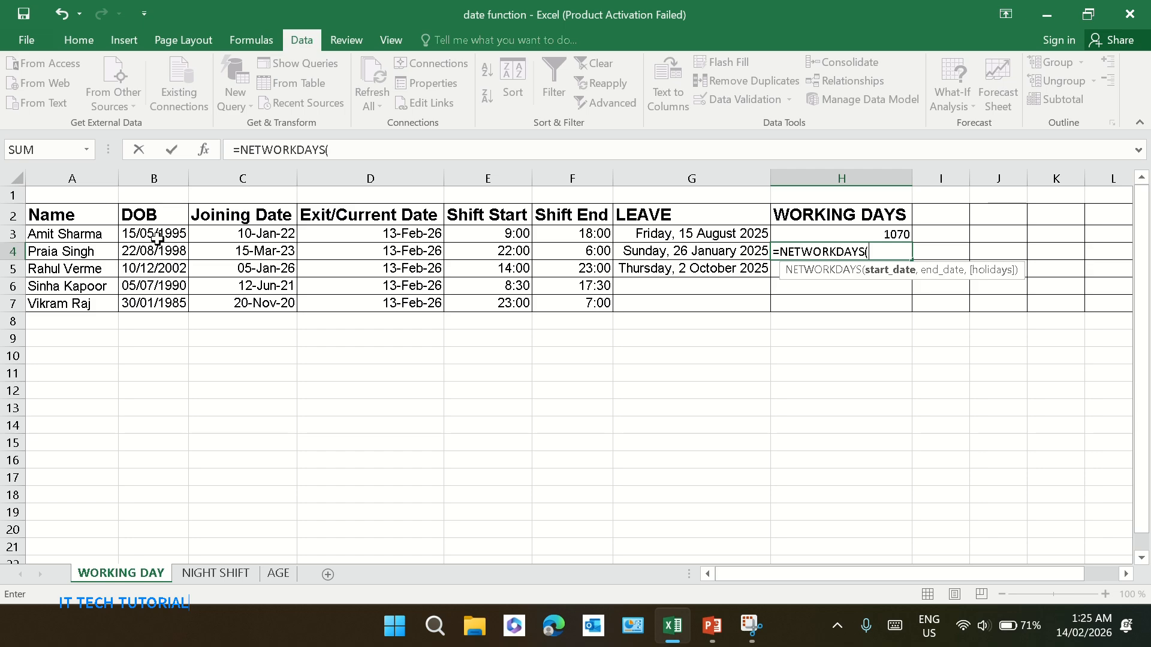
click(220, 252)
text(,)
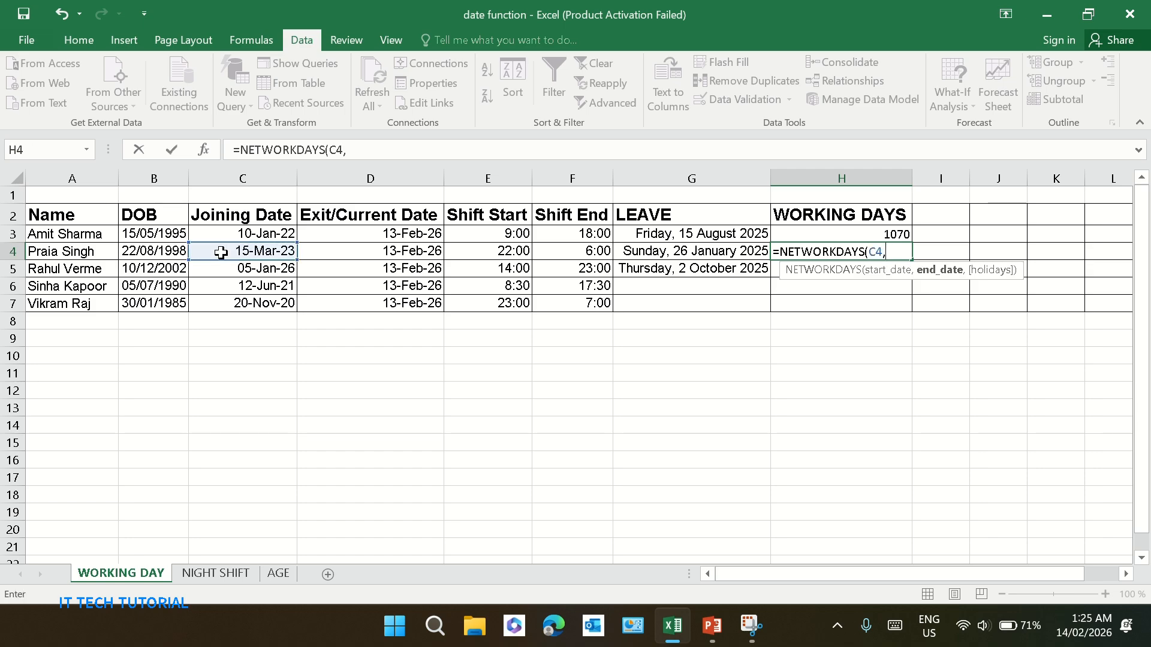
click(337, 252)
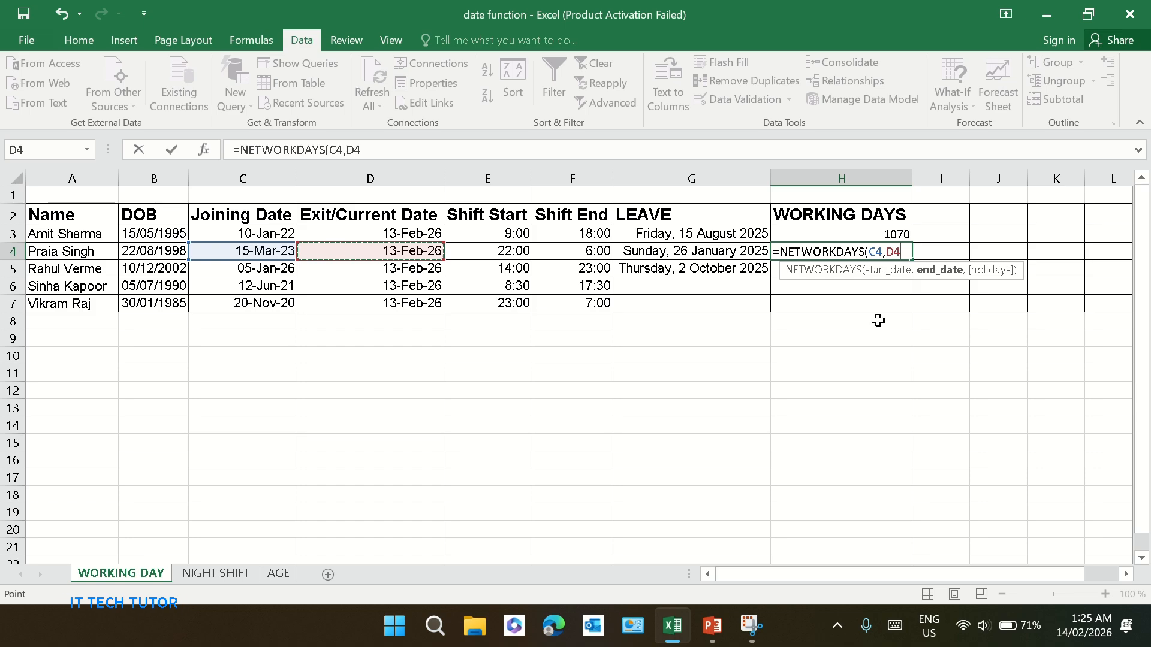
text(,D4,)
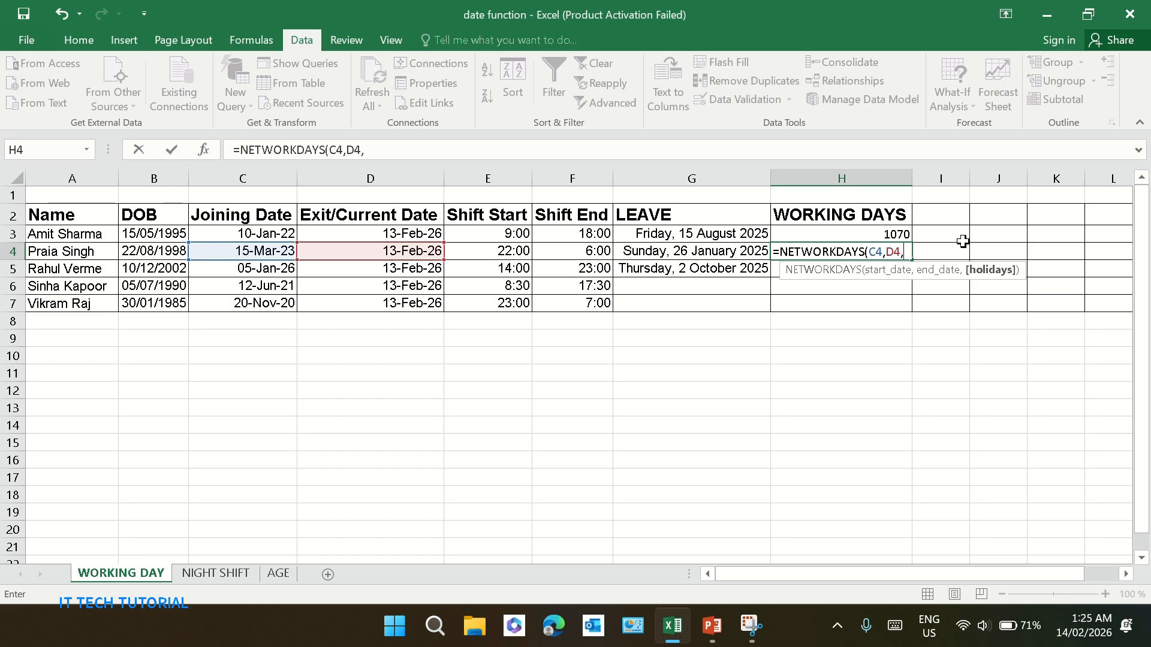
drag(729, 235, 737, 273)
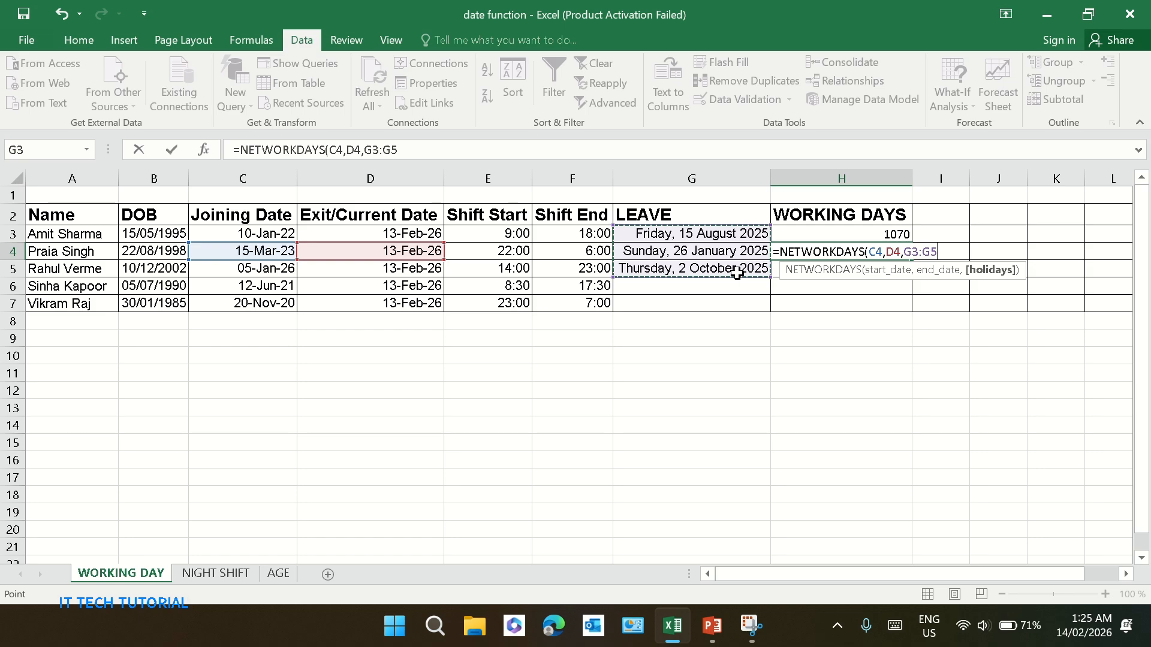
key(F4)
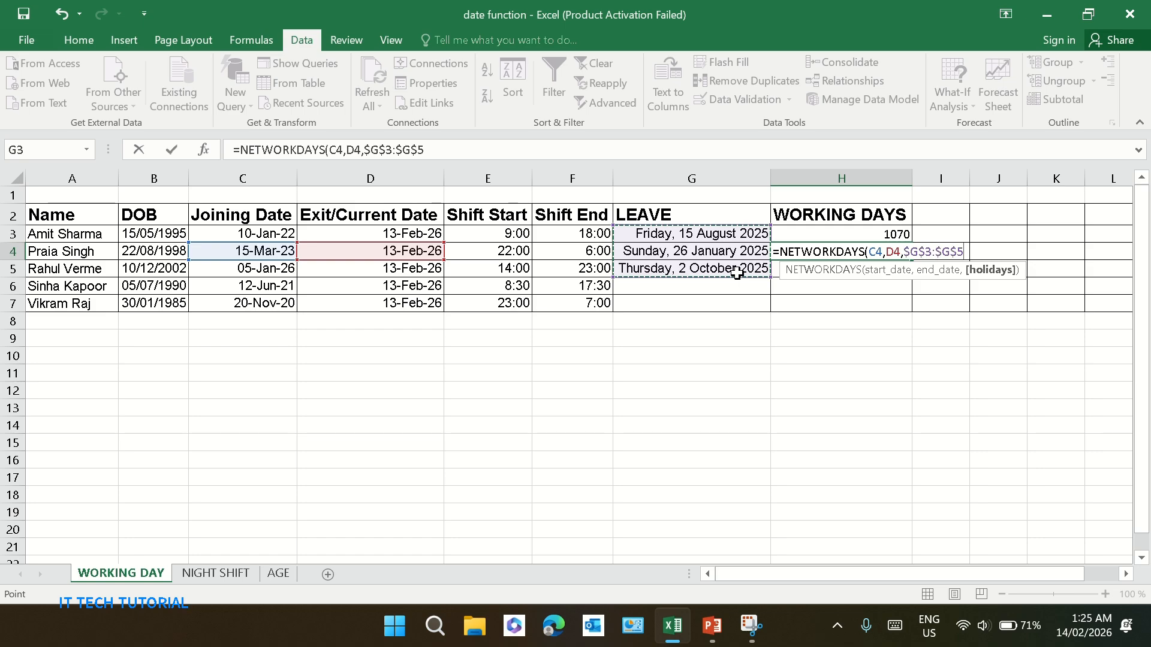
key(Return)
Widen column I next to the working days column
click(887, 300)
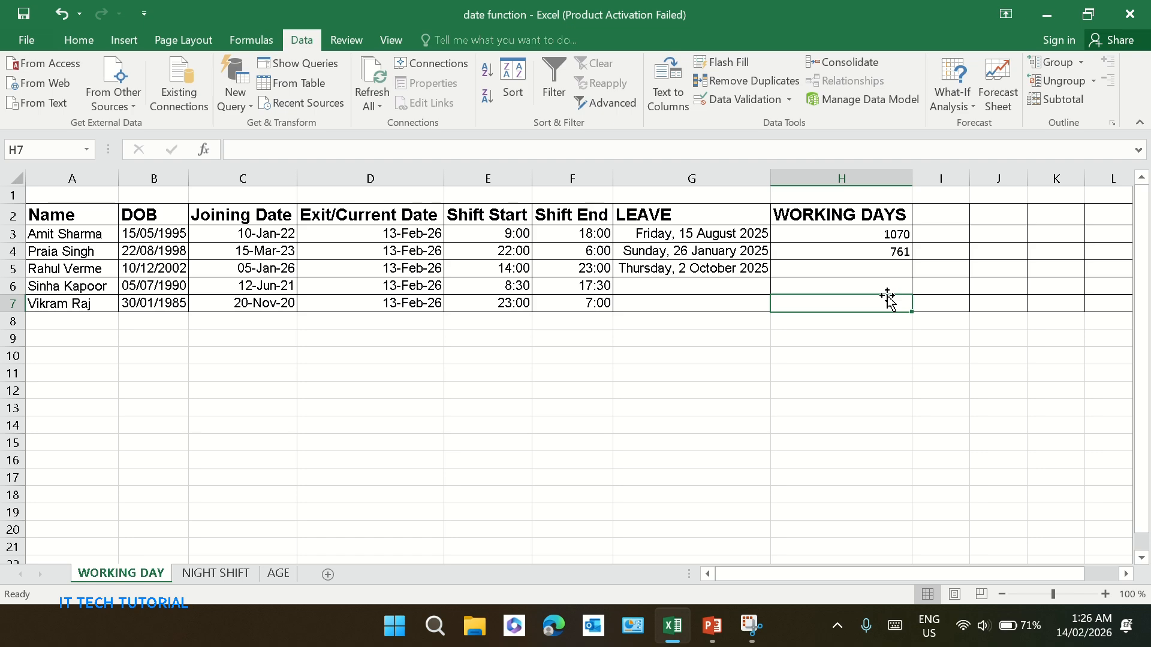
click(896, 250)
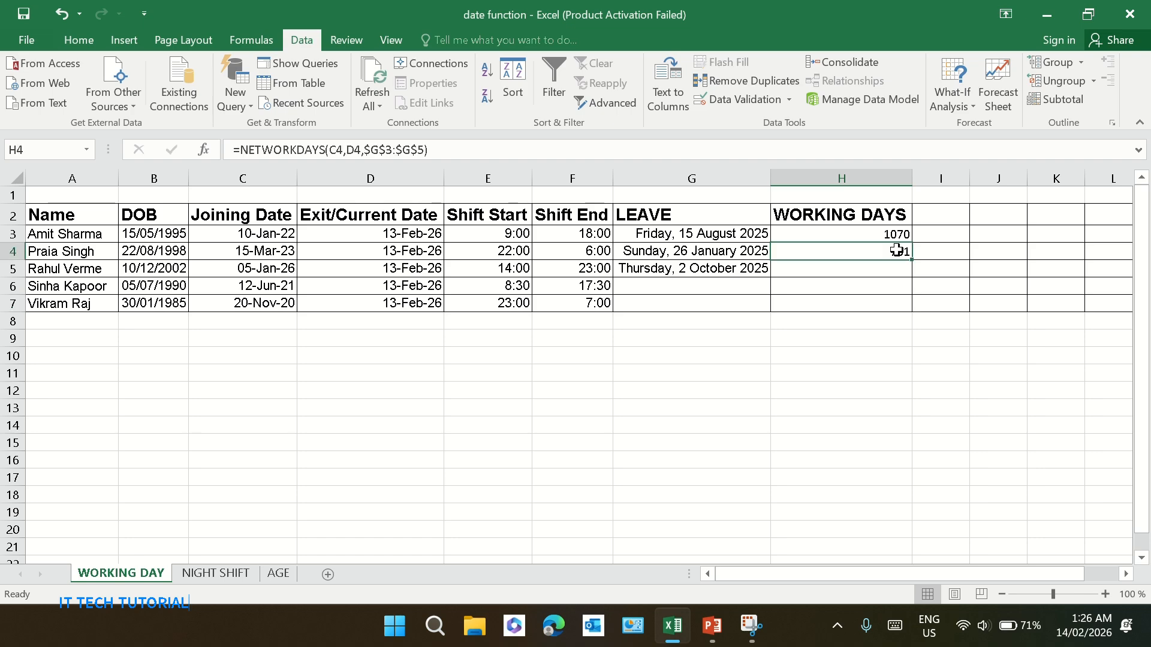
click(953, 258)
click(930, 232)
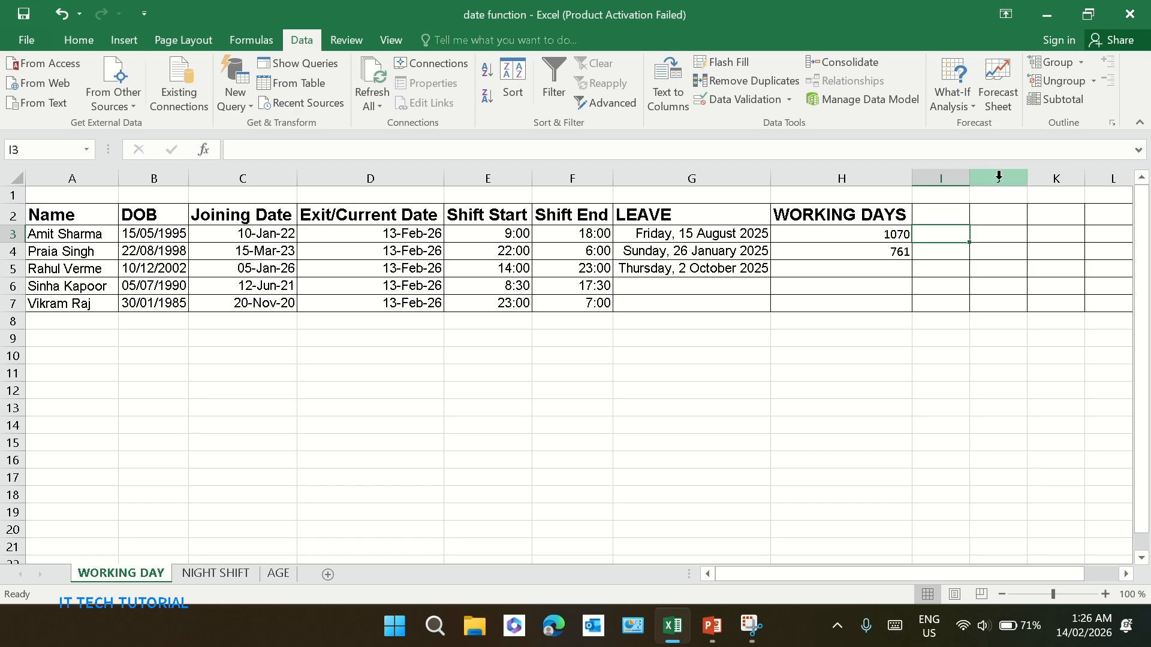
drag(969, 178, 1004, 178)
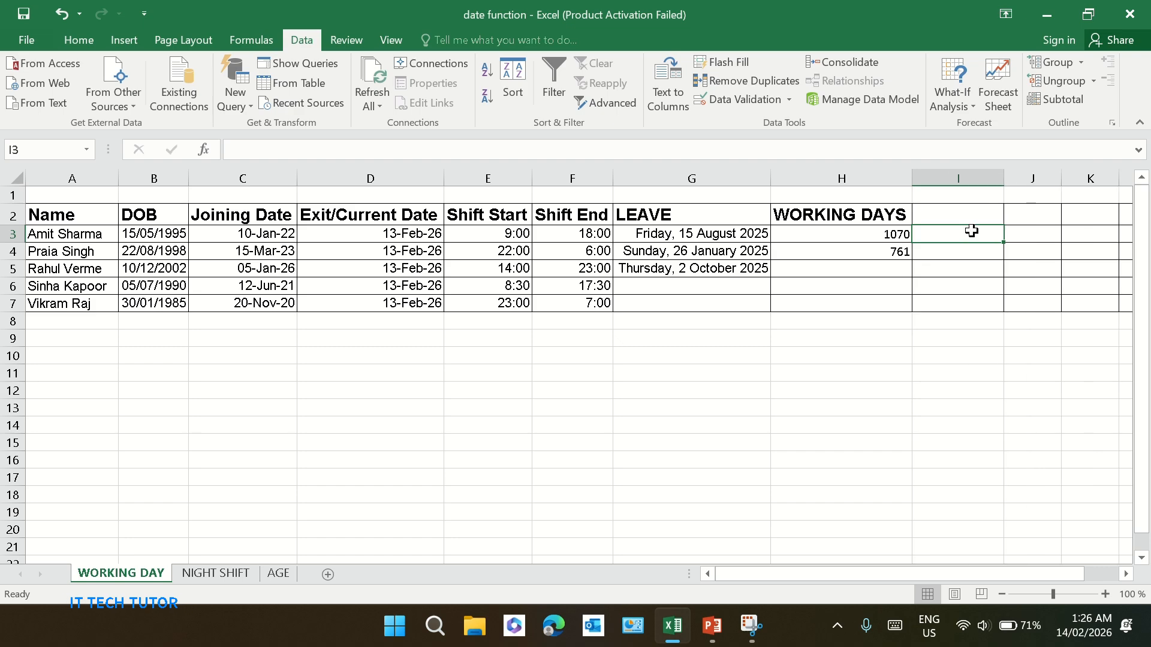
Enter =NETWORKDAYS(C3,D3,$G$3:$G$5) in I3 with the leave range locked as holidays
text(=)
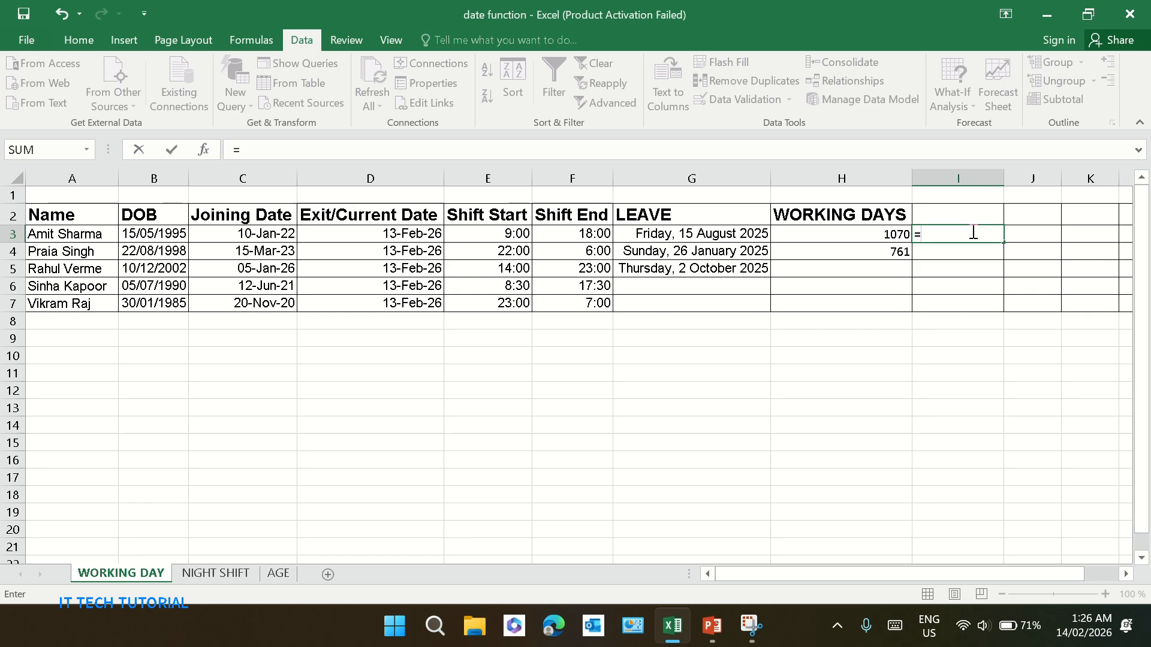
text(NET)
key(Tab)
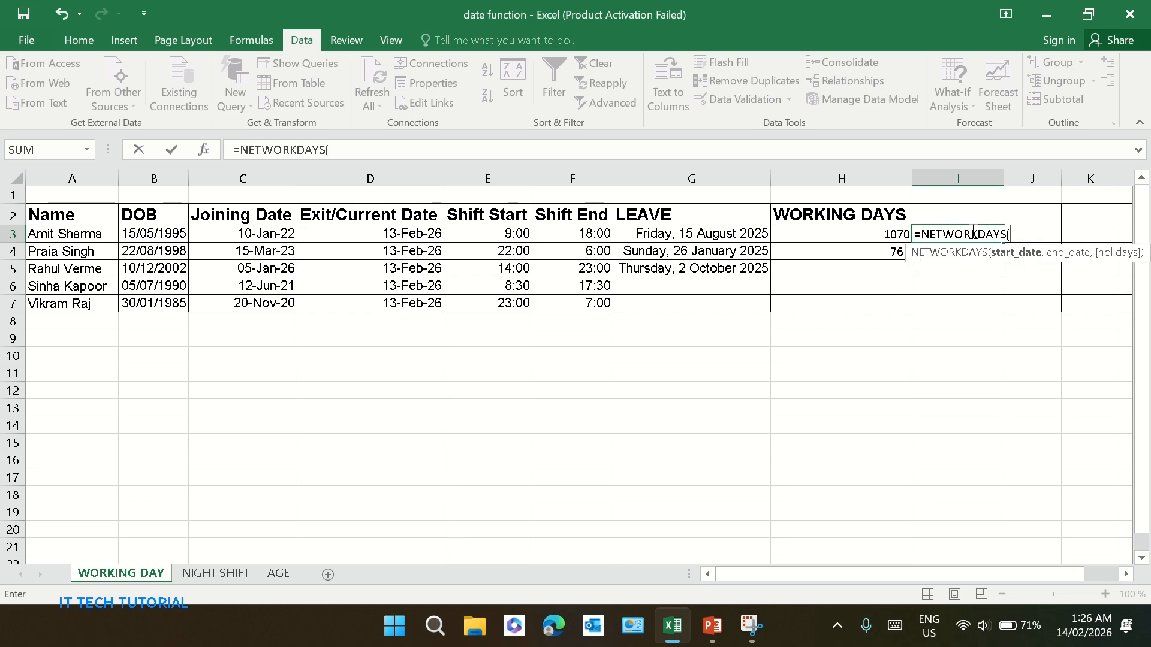
click(236, 245)
click(236, 231)
text(,)
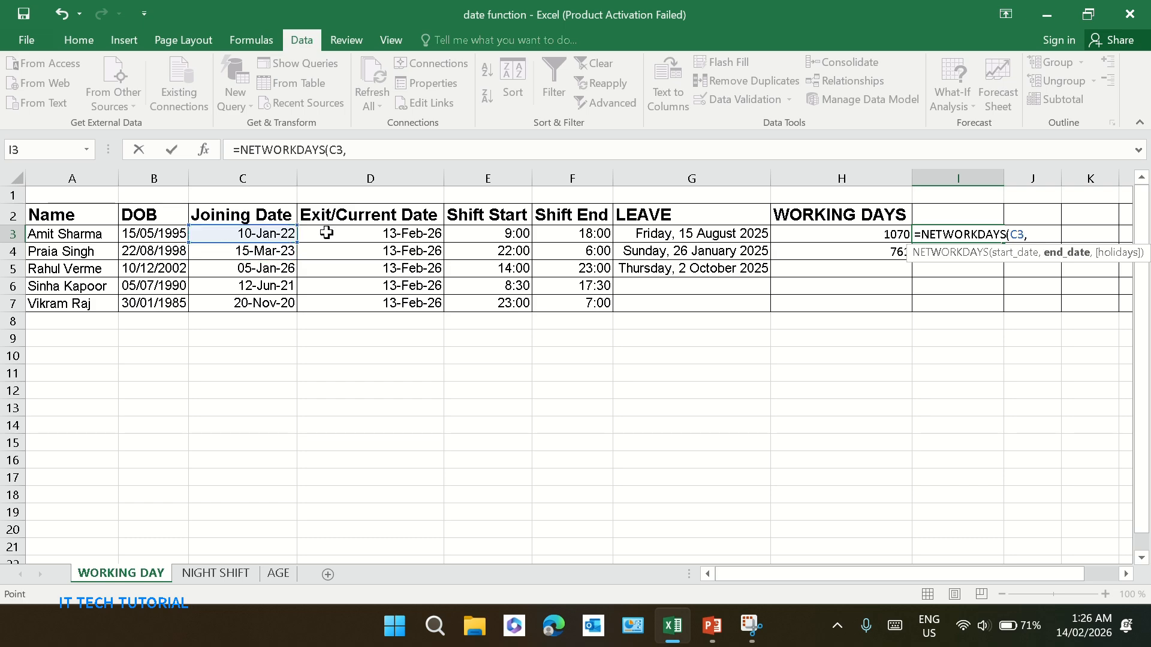
click(326, 232)
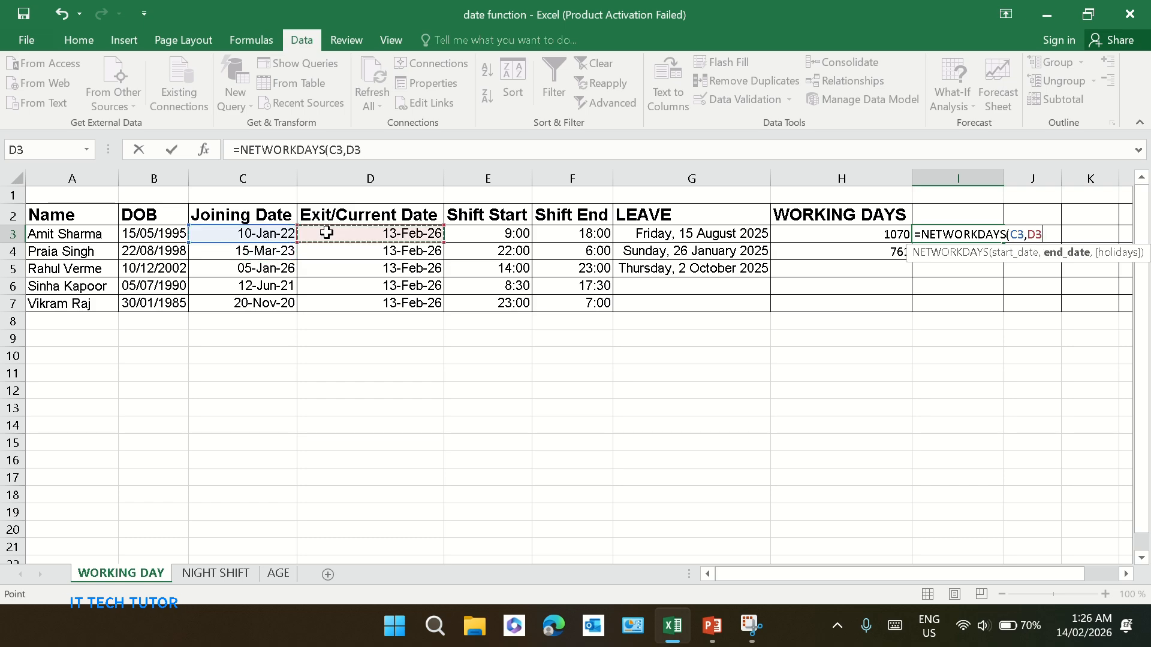
text(,)
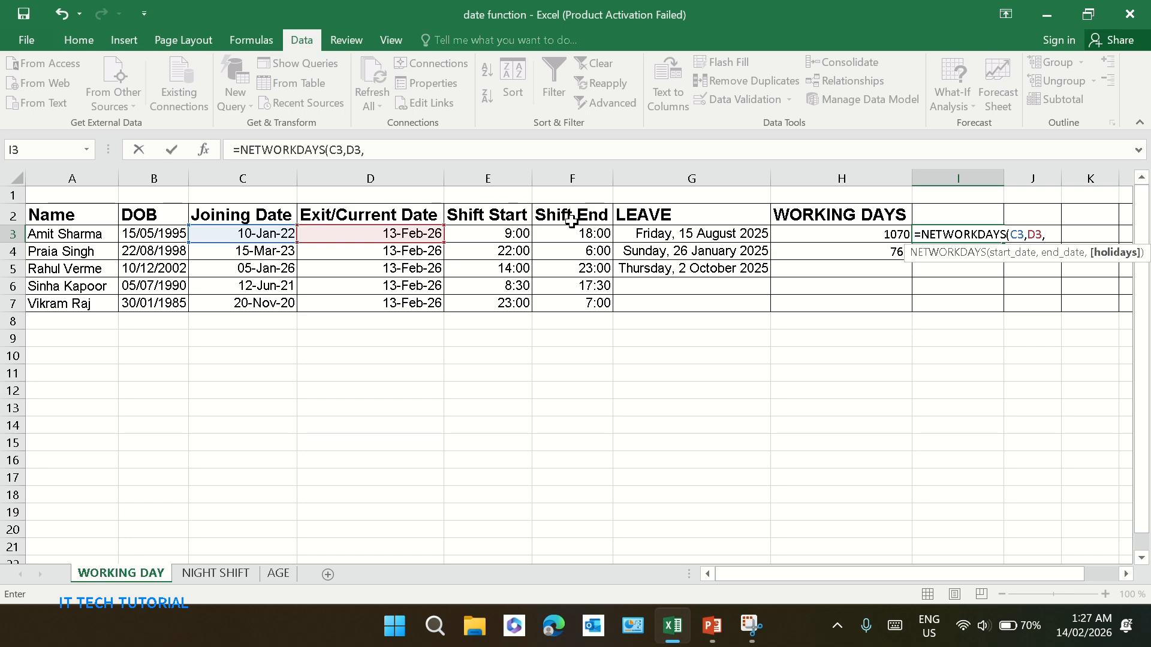
click(649, 228)
drag(649, 228, 649, 271)
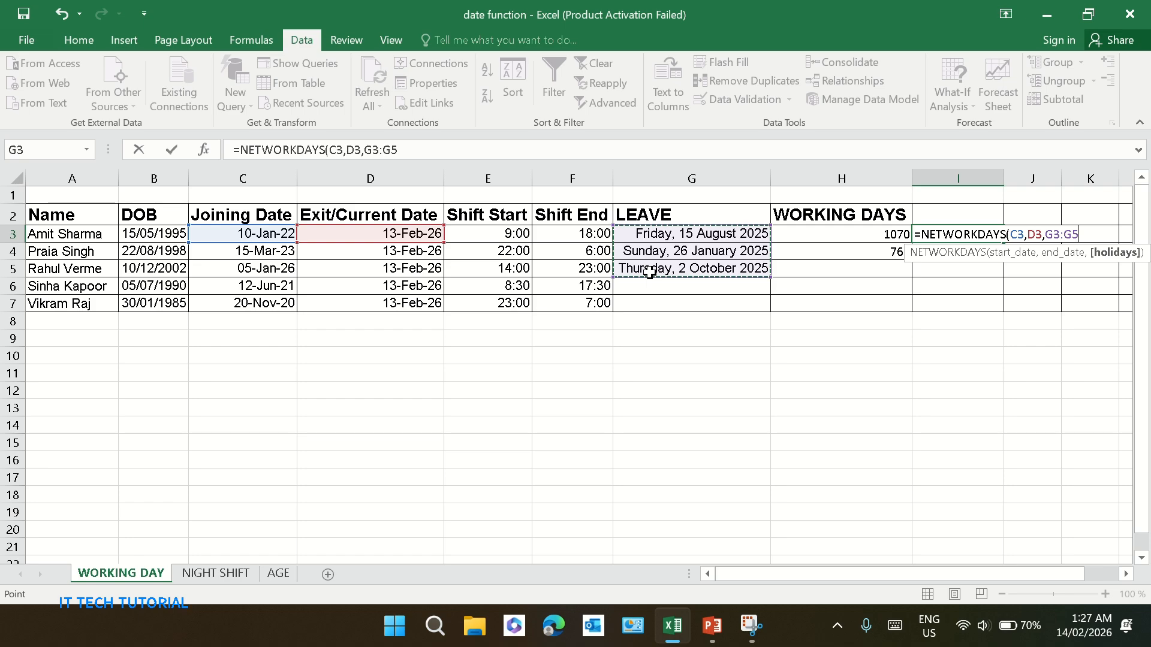
key(F4)
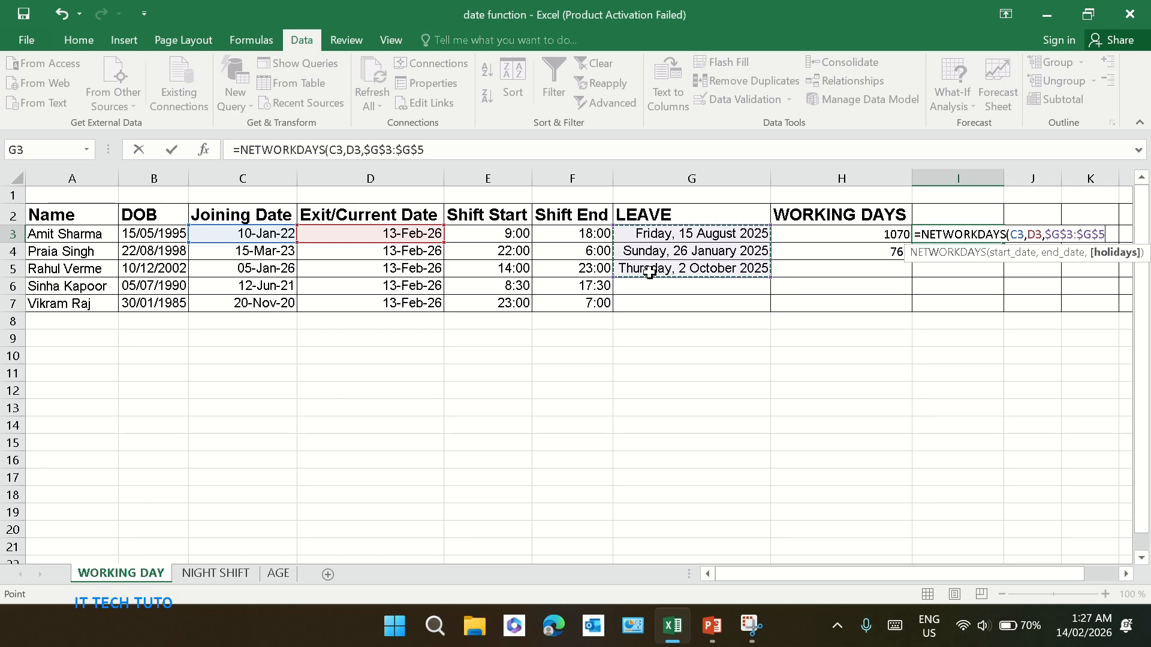
key(Return)
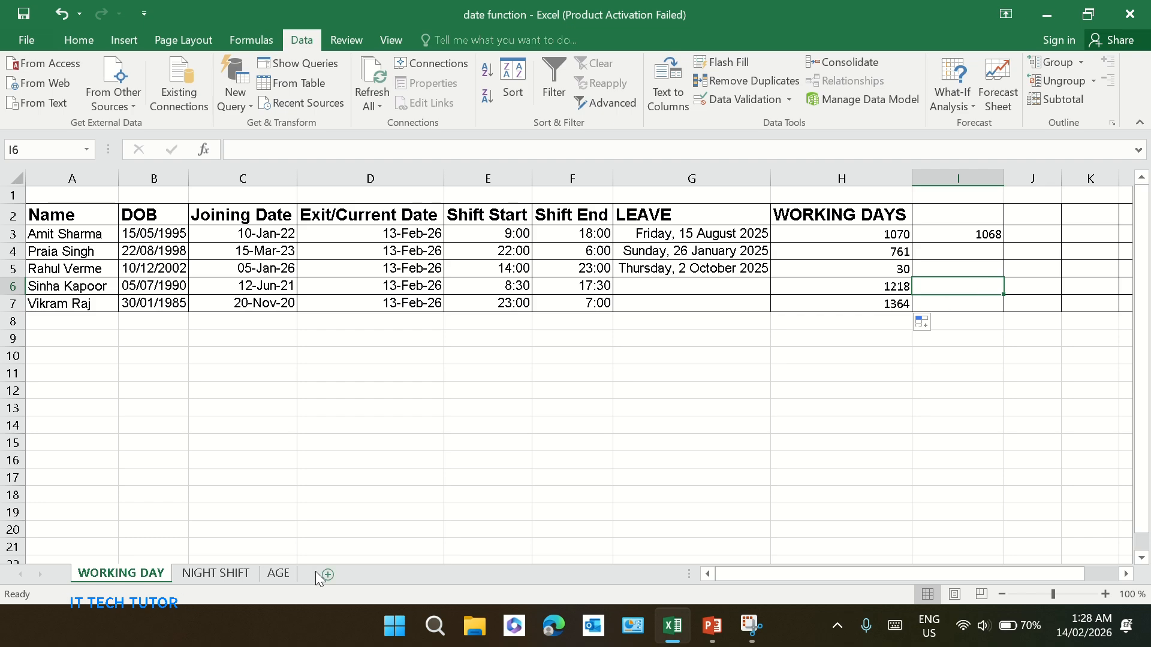
Switch to the NIGHT SHIFT sheet and undo the last entry to clear the shift difference column
click(237, 574)
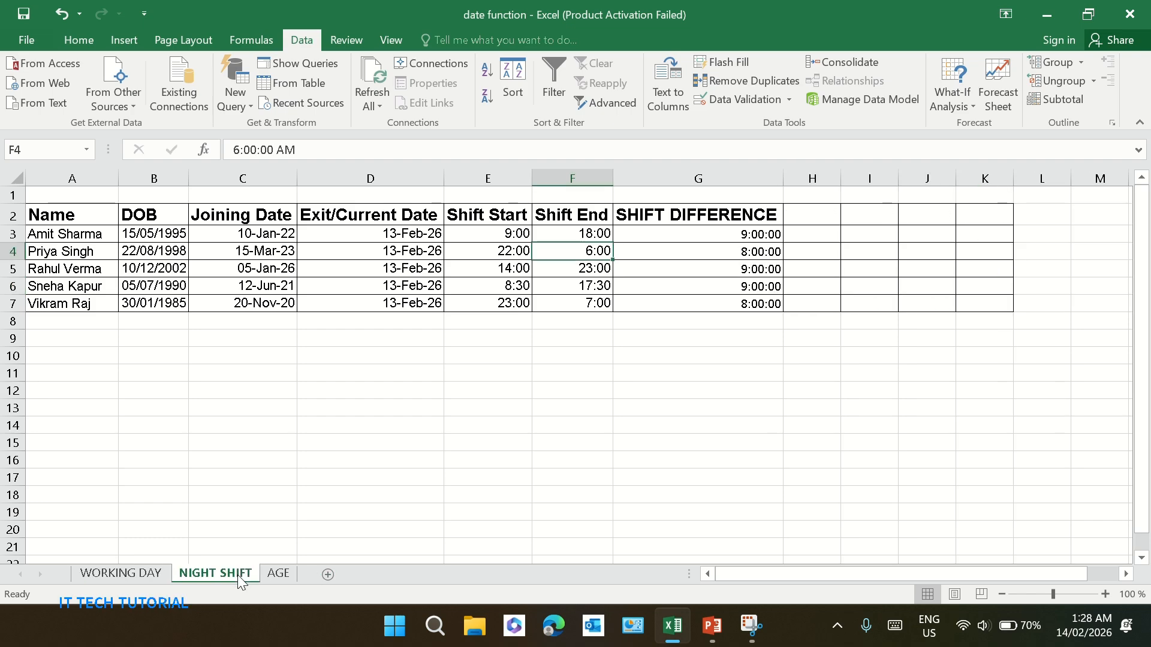
click(718, 441)
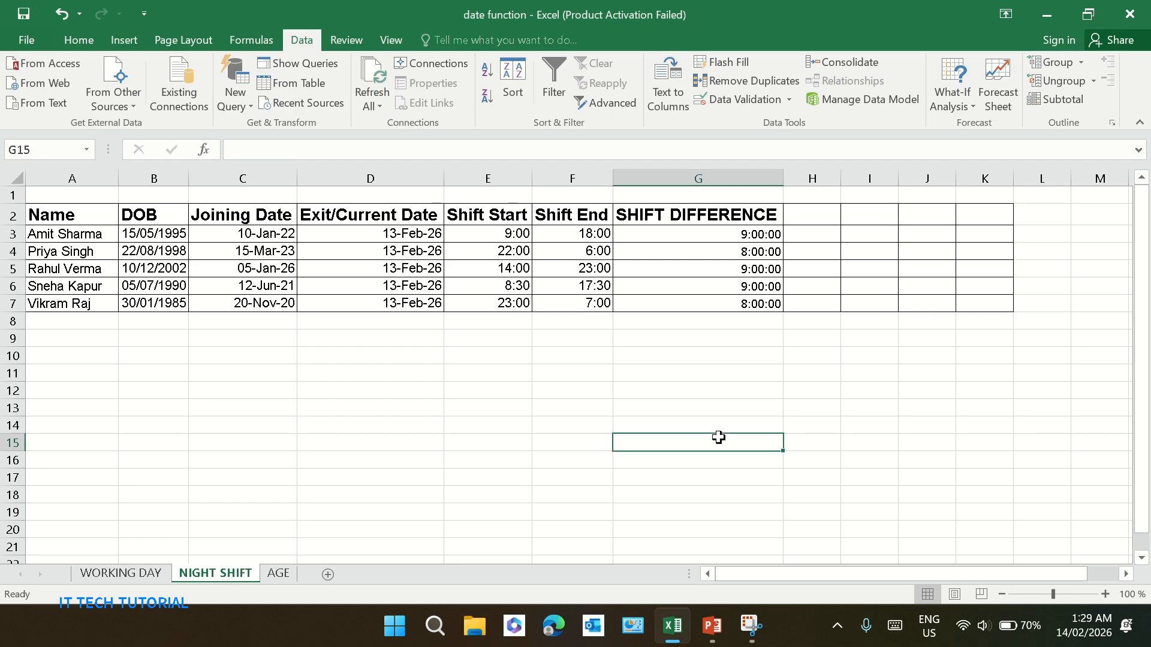
key(ctrl+z)
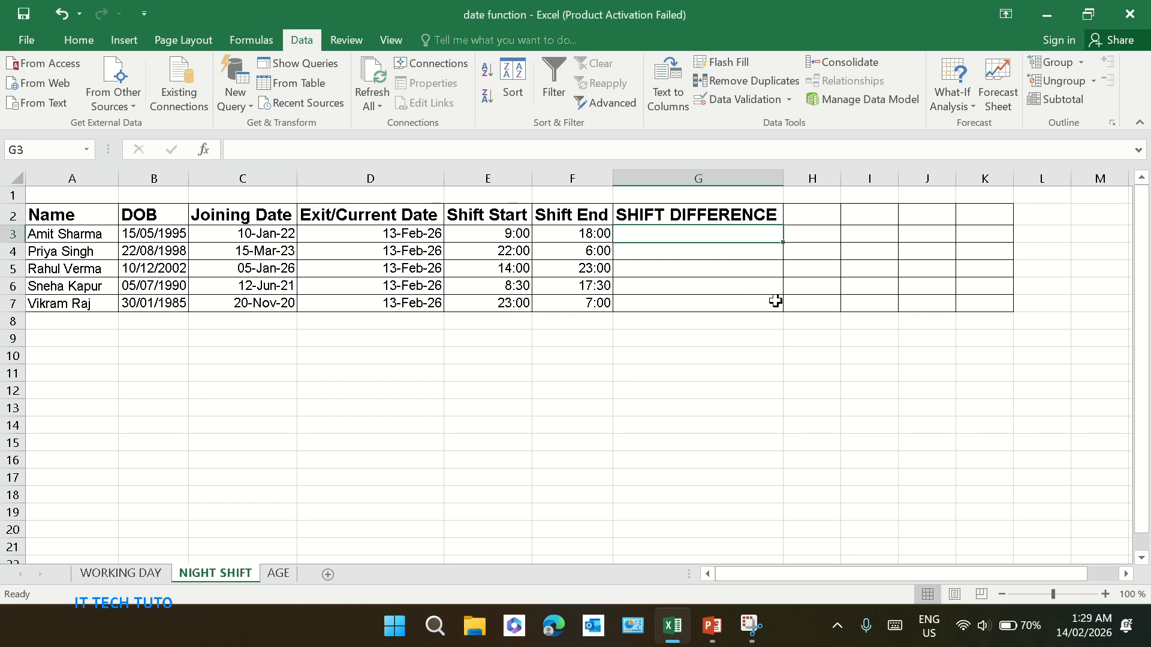
Enter =(F3-E3)+(E3>F3) in G3 to calculate the shift difference including overnight shifts
text(=)
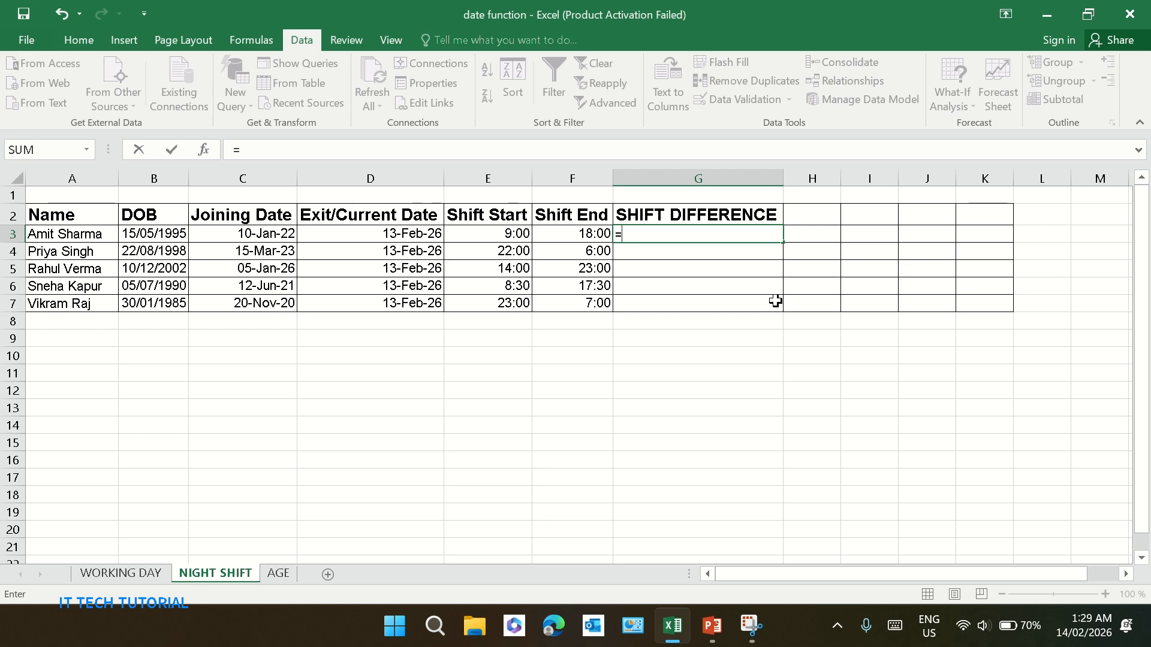
click(573, 234)
text(-)
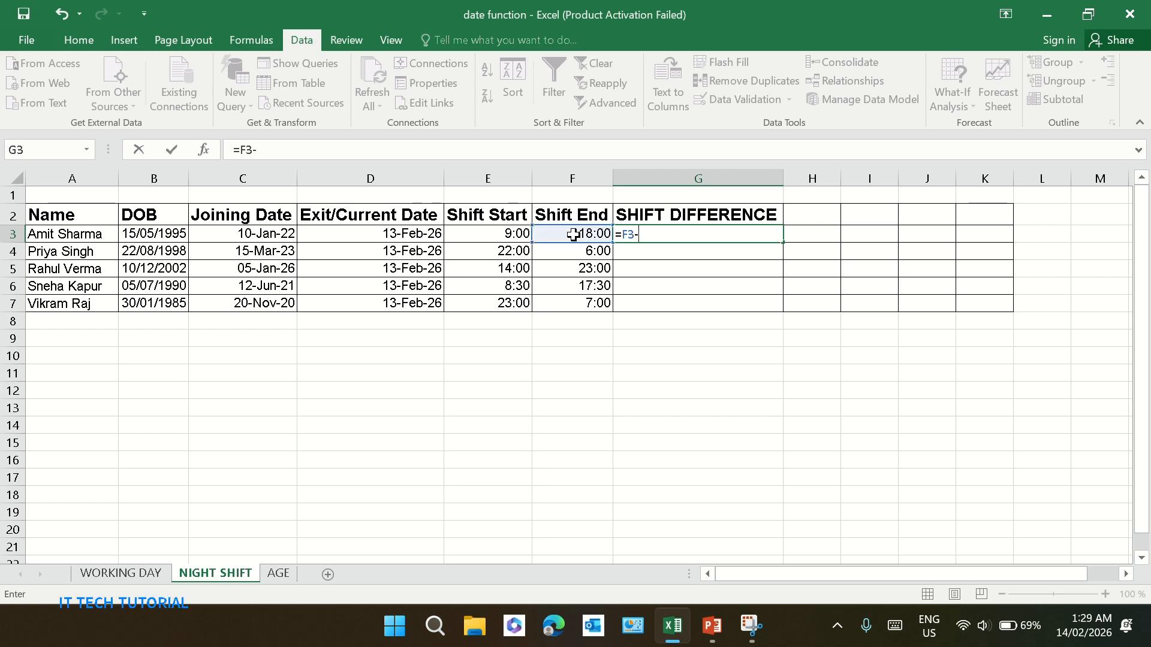
click(508, 234)
text())
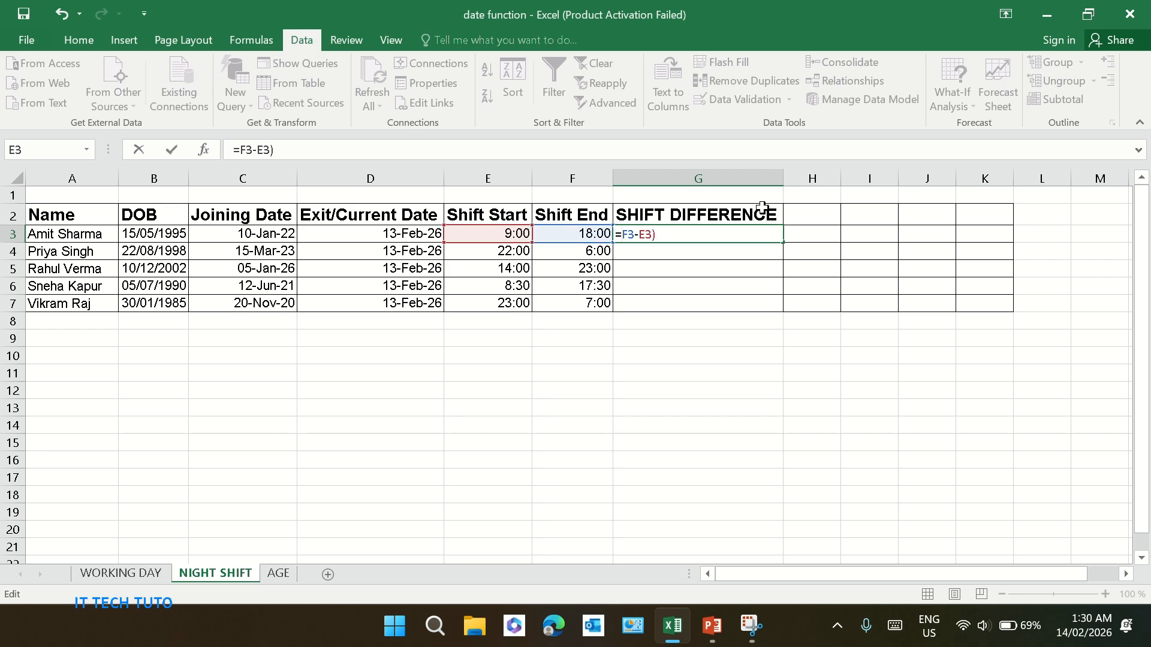
key(Home)
key(Right)
text(()
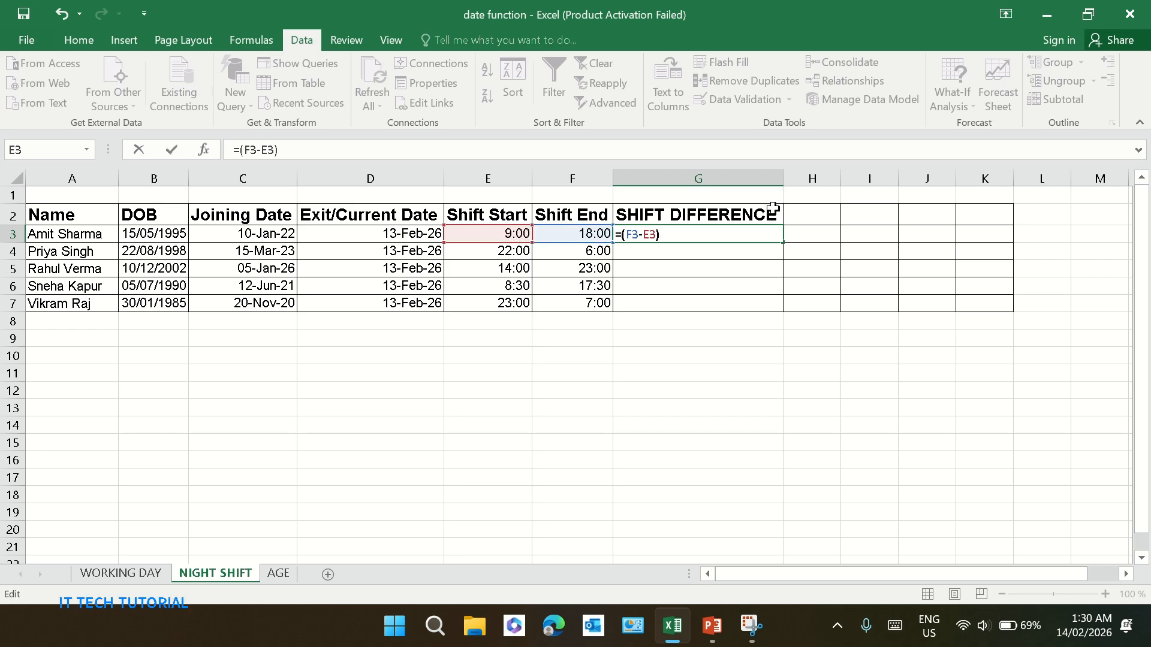
click(706, 235)
text(+()
click(514, 234)
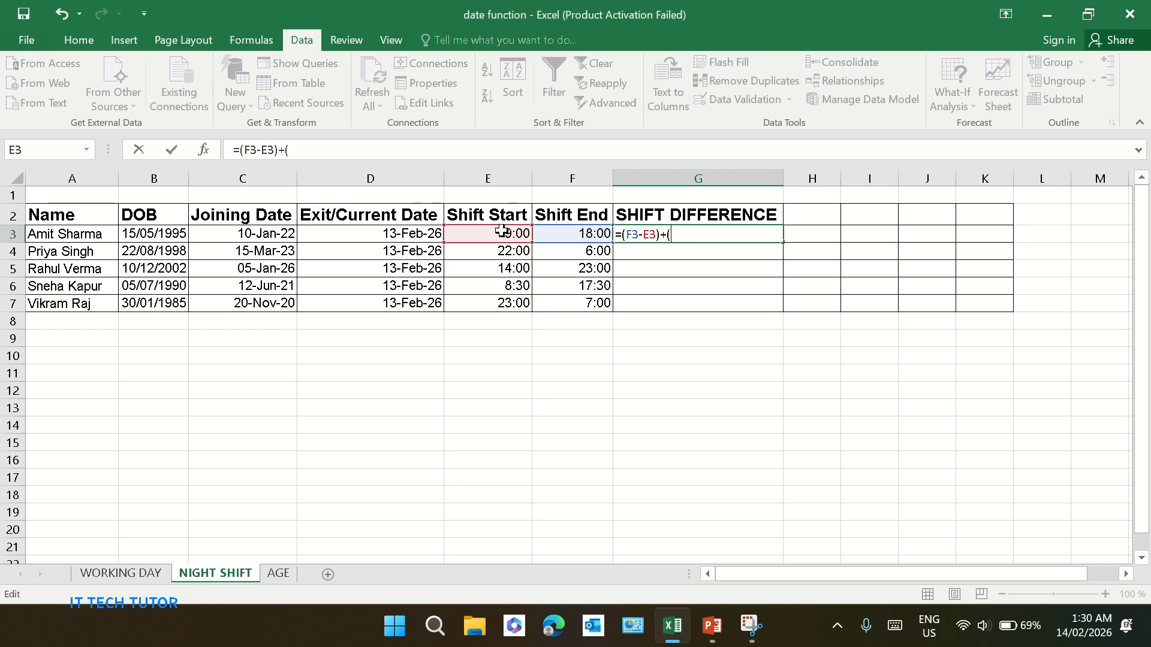
text(>)
click(564, 234)
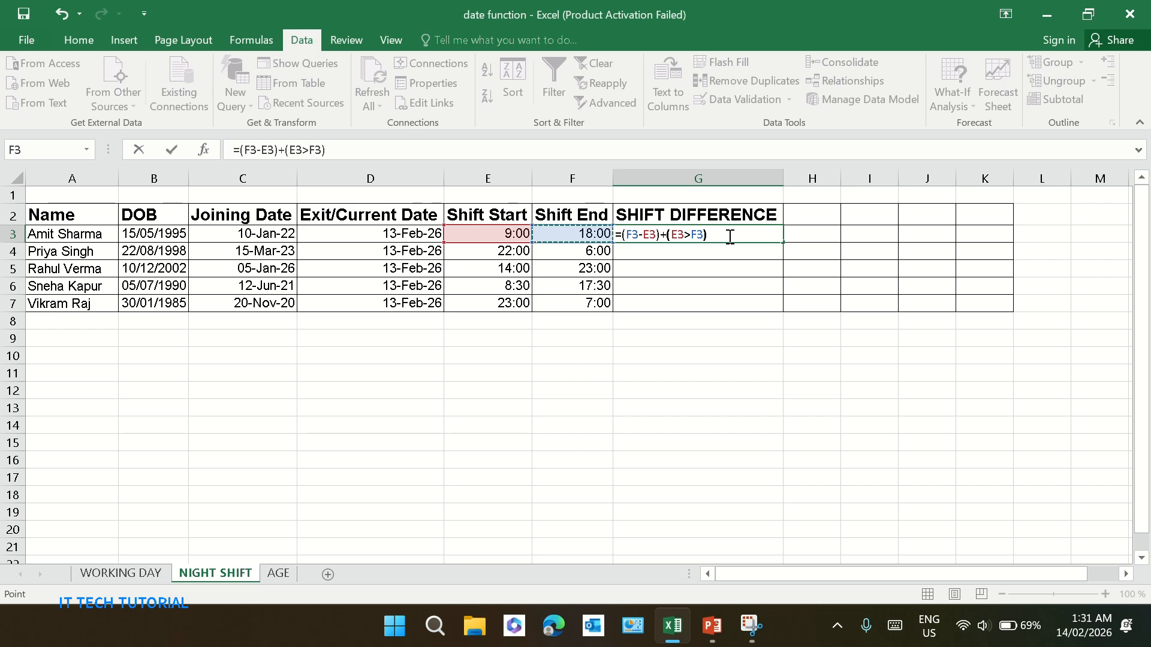
text())
key(Return)
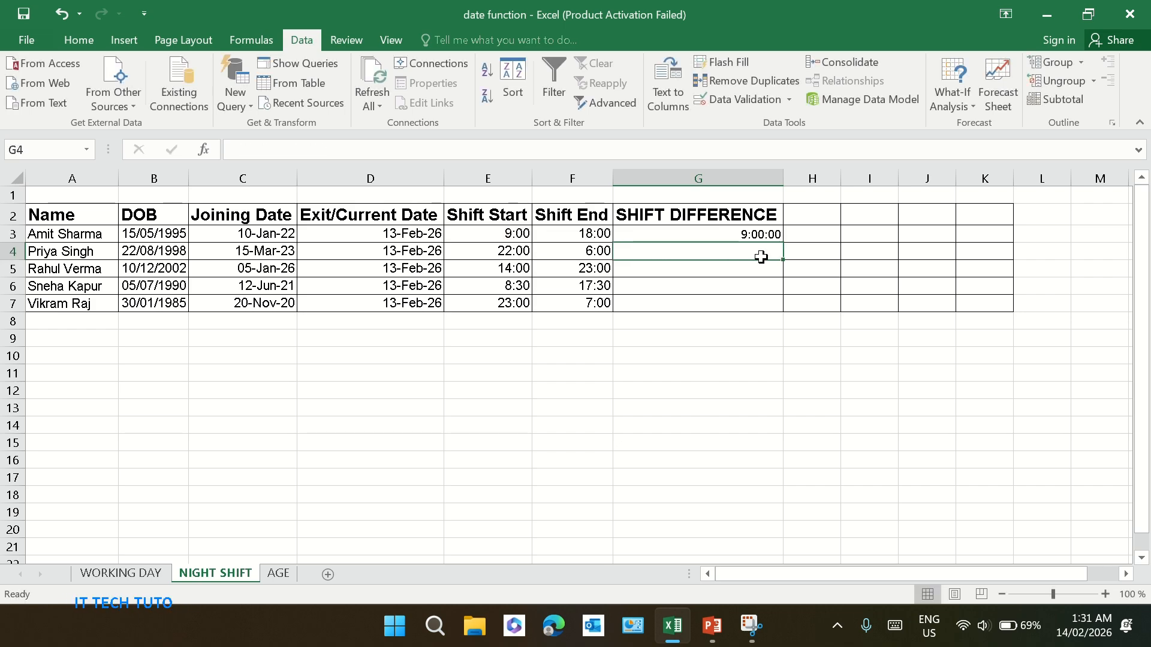
click(752, 235)
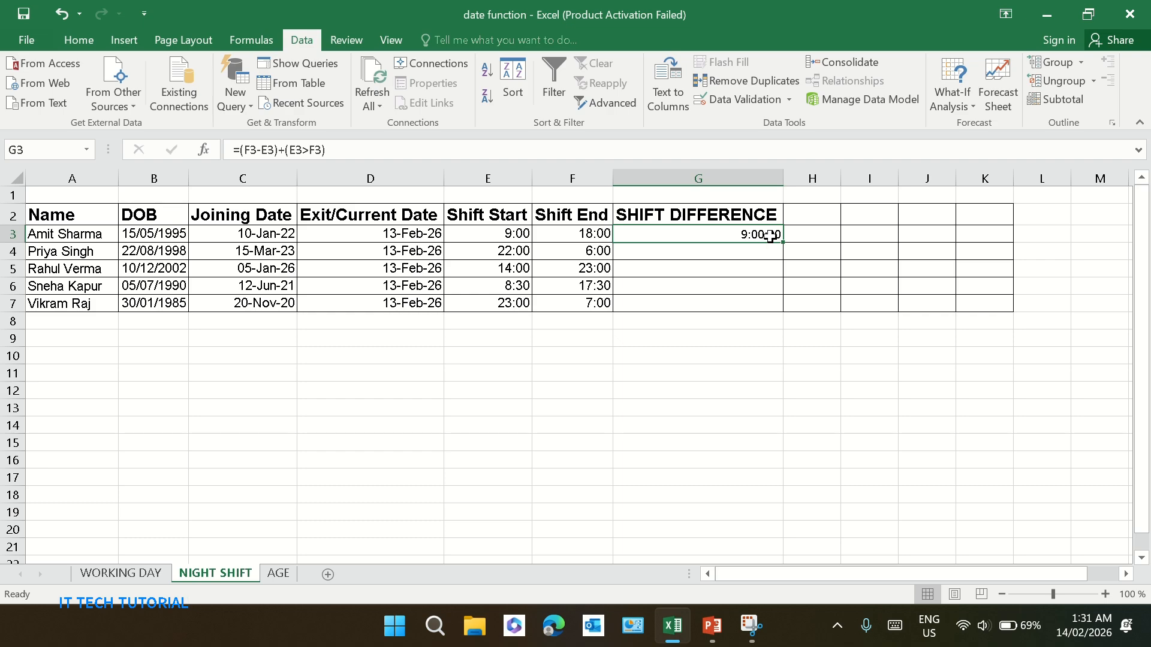
click(805, 232)
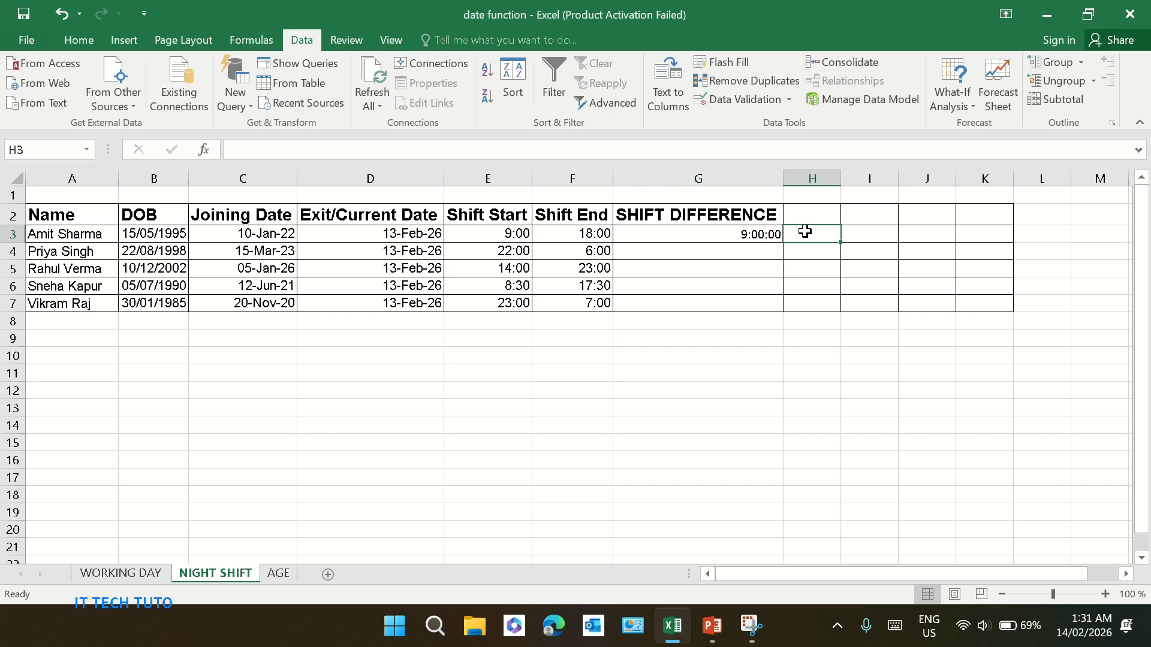
text(=)
click(842, 178)
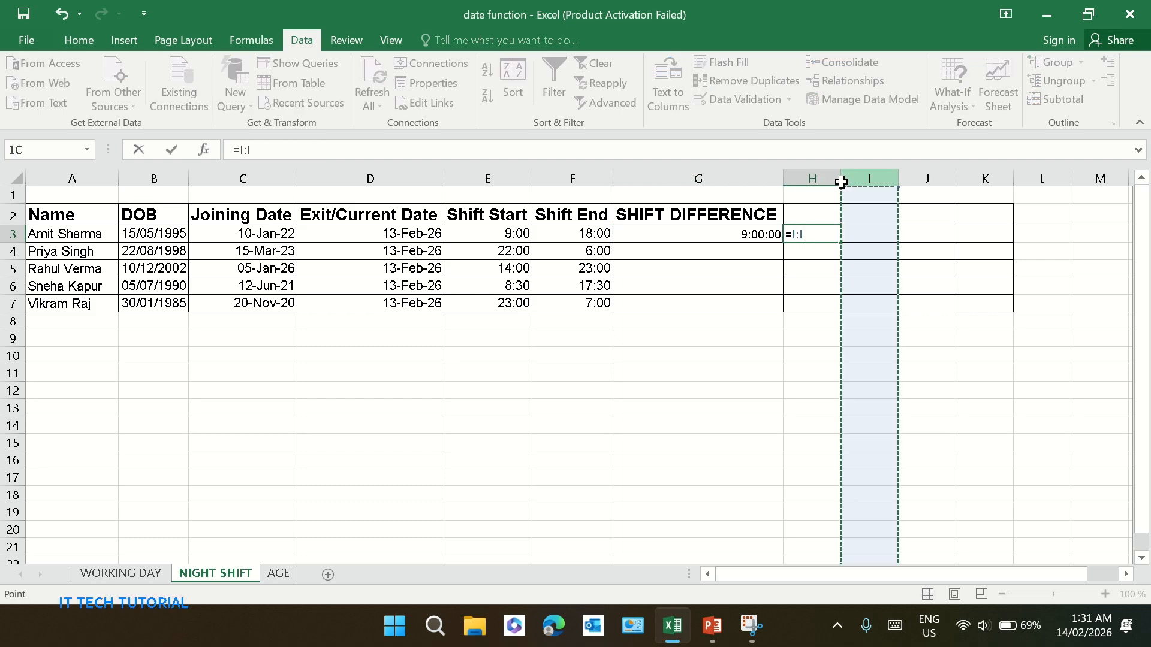
key(BackSpace)
key(BackSpace)
key(BackSpace)
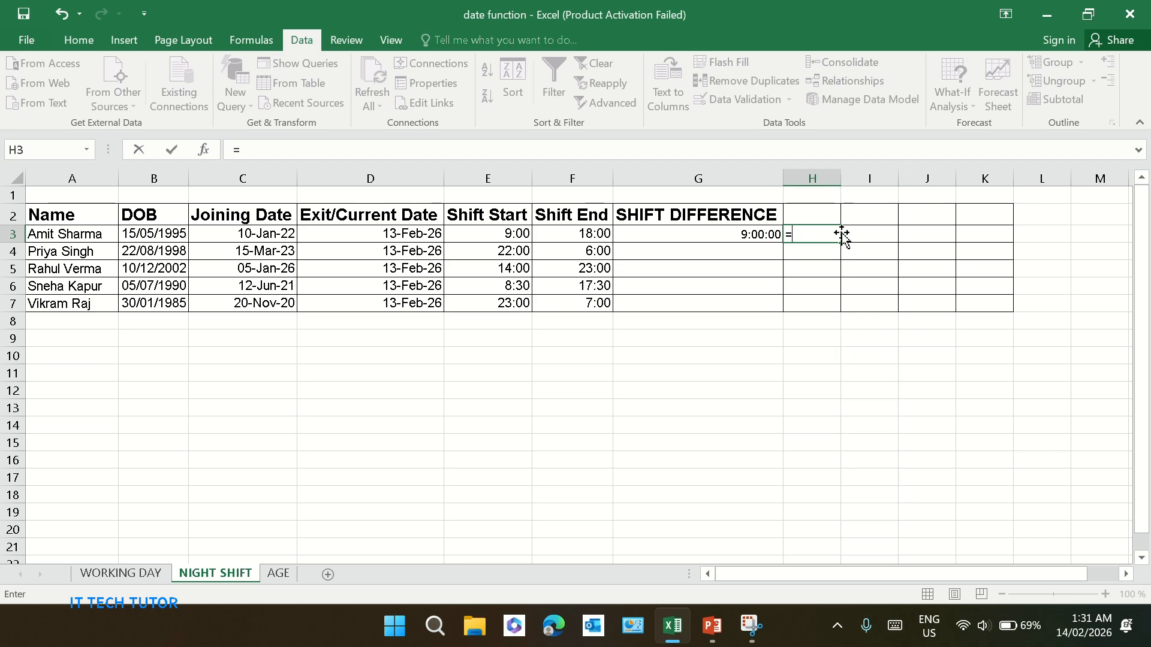
key(BackSpace)
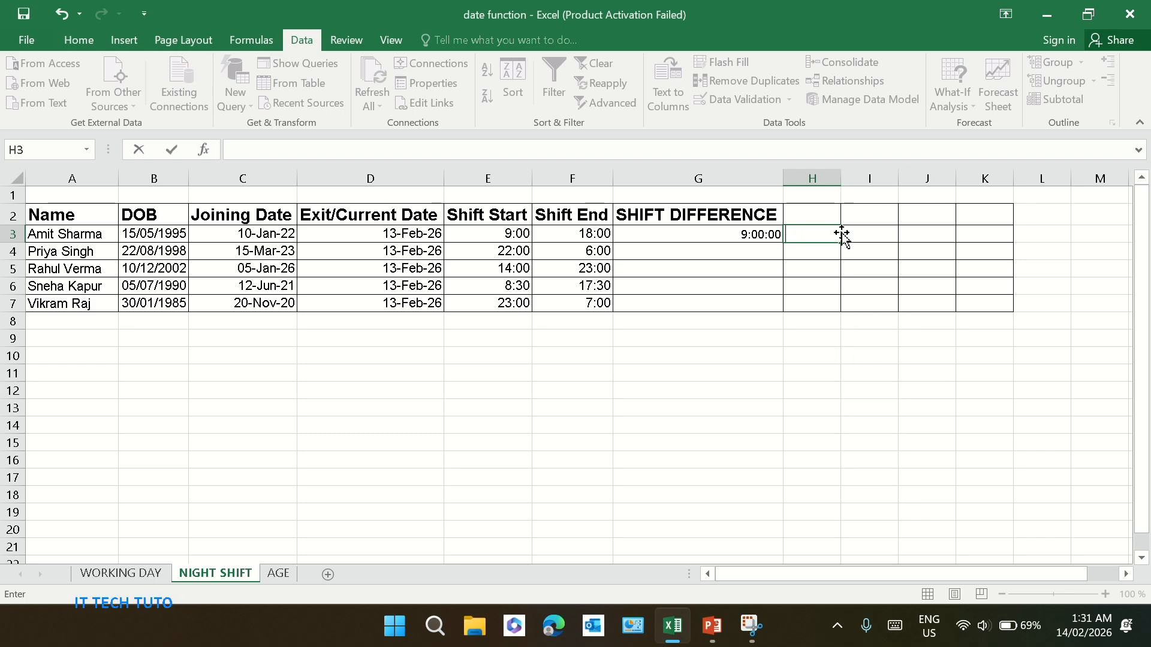
Widen column H and enter the same formula =(F3-E3)+(E3>F3) in H3
click(835, 178)
drag(841, 178, 887, 177)
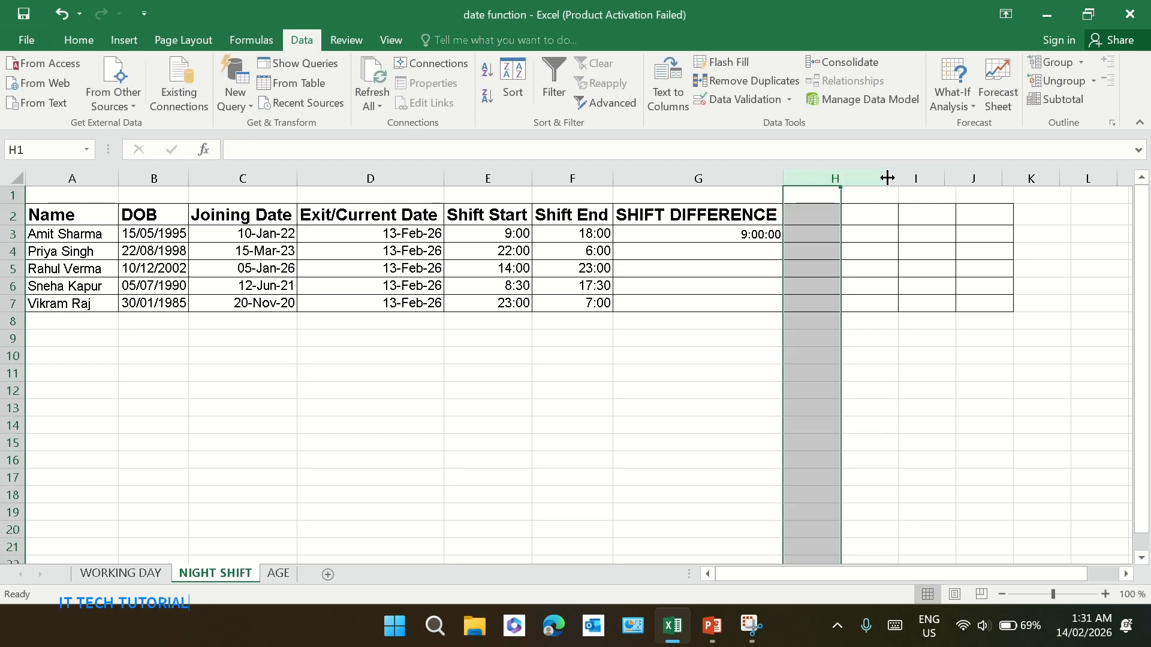
click(828, 231)
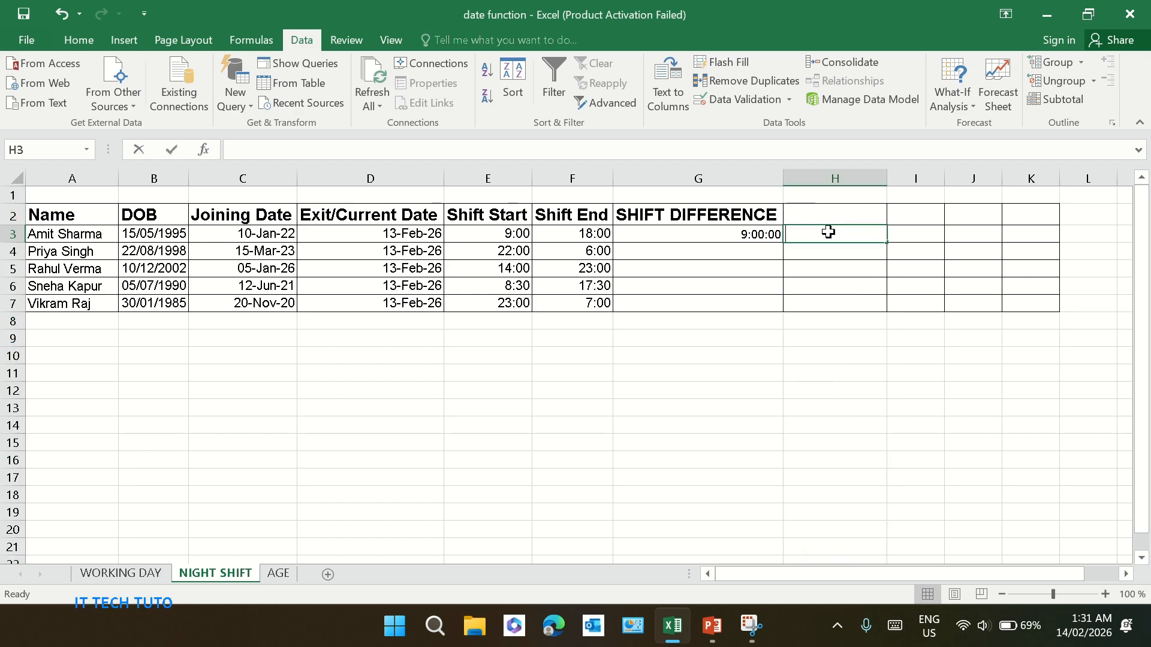
text(=)
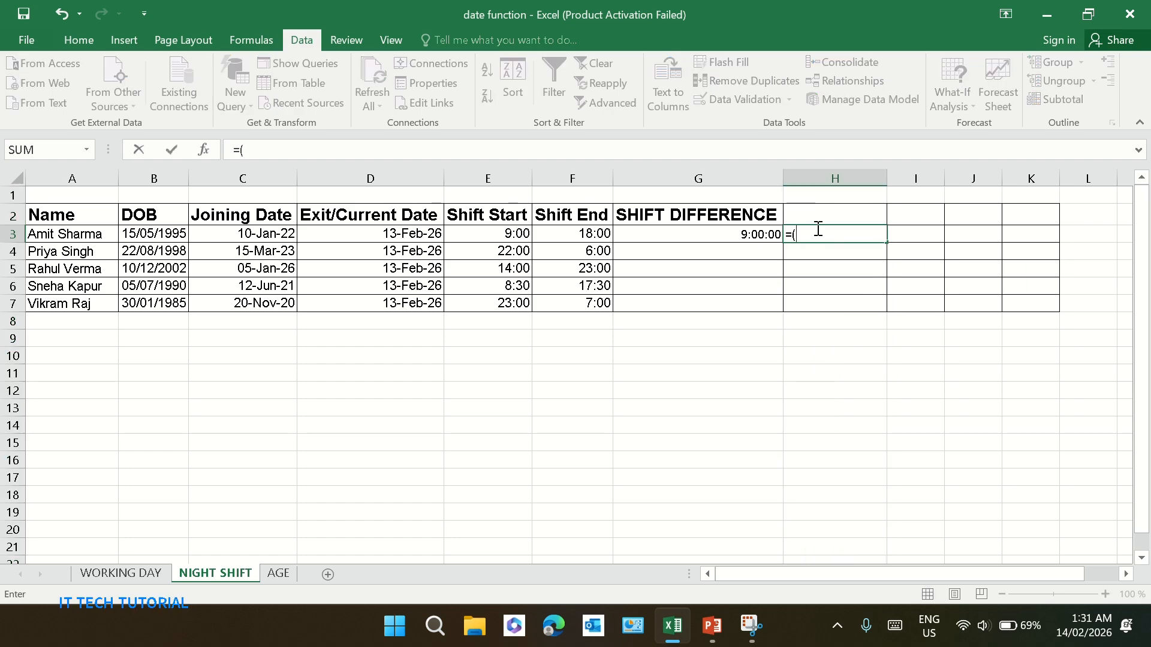
text((F3)
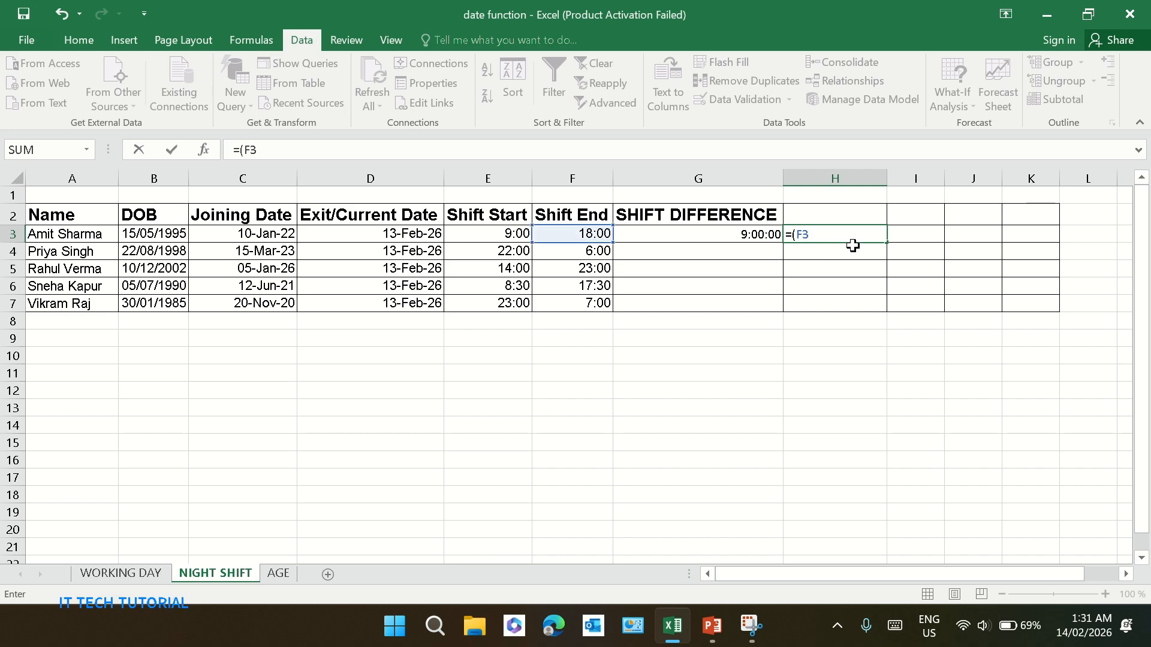
text(-E3))
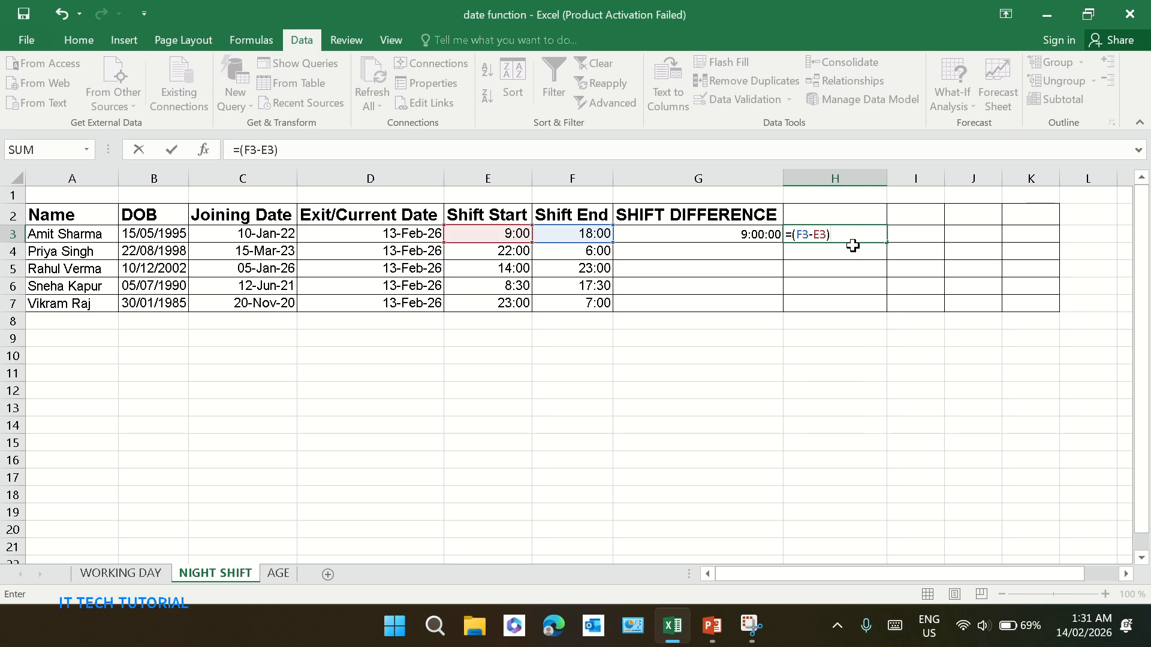
text(+)
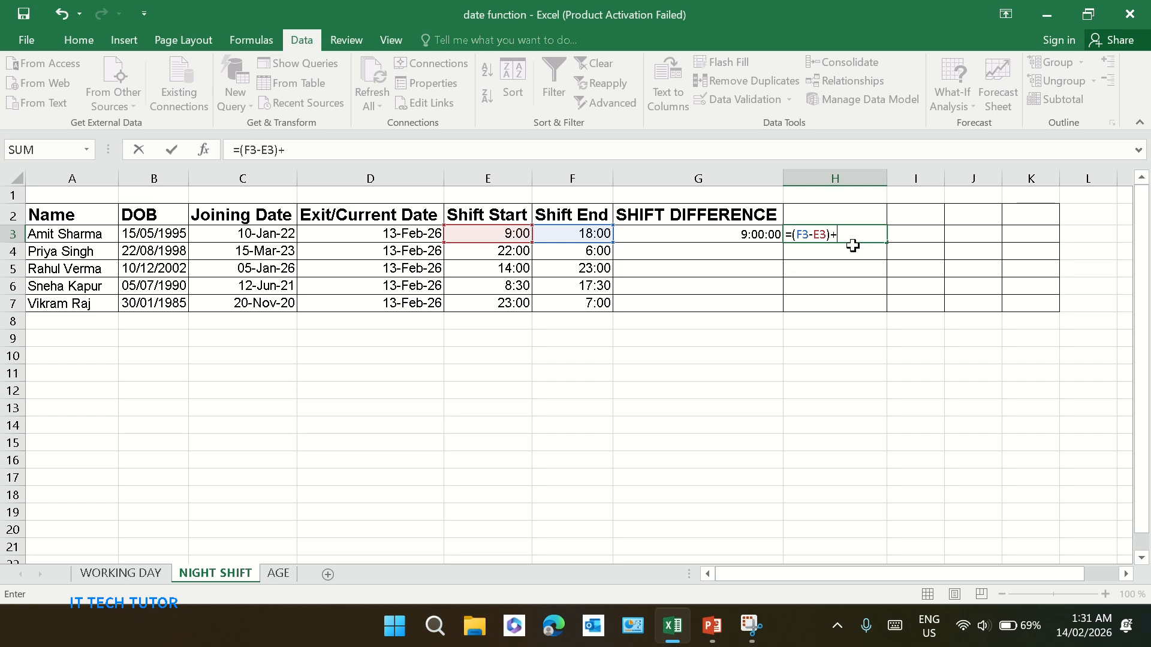
text((E3>)
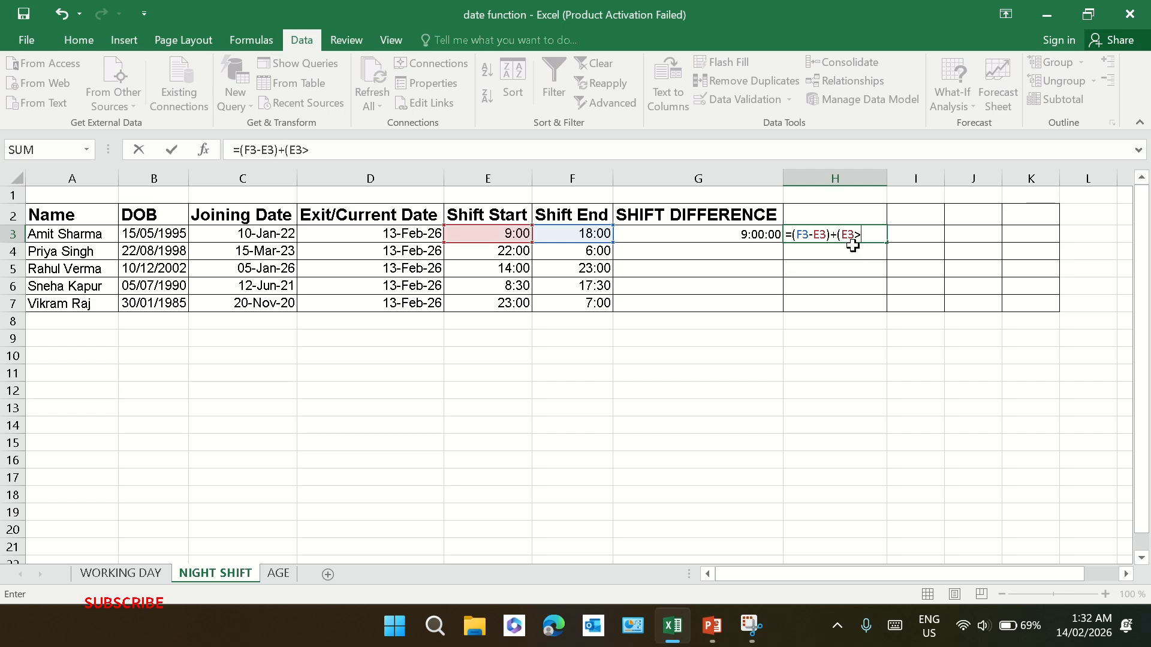
text(F3))
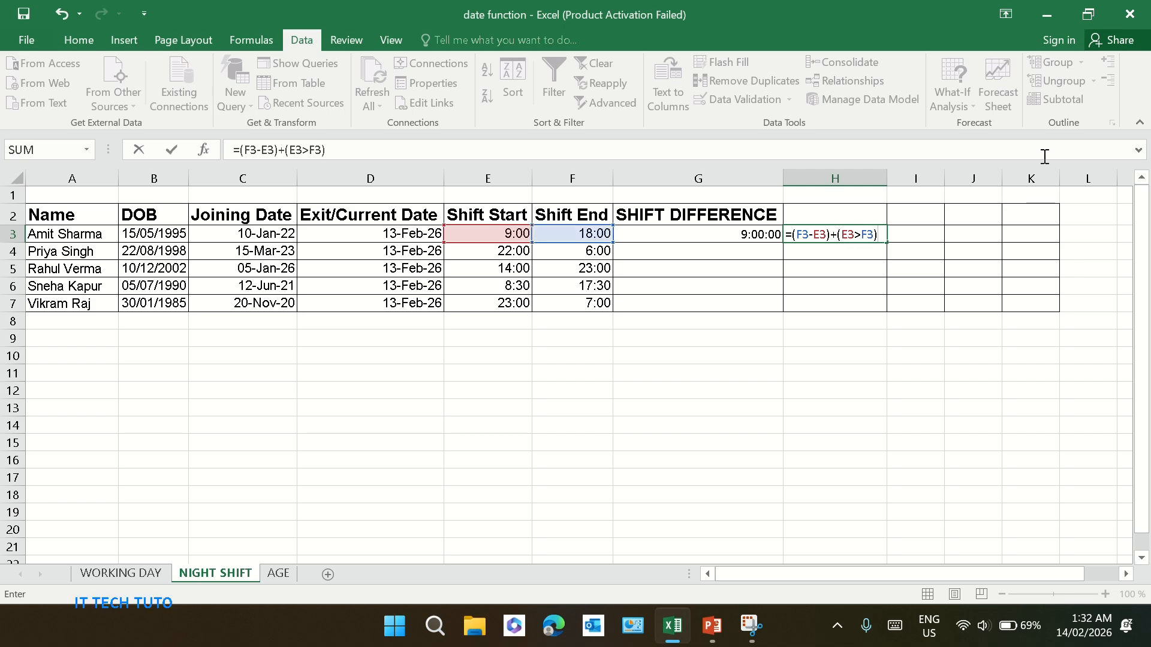
key(Return)
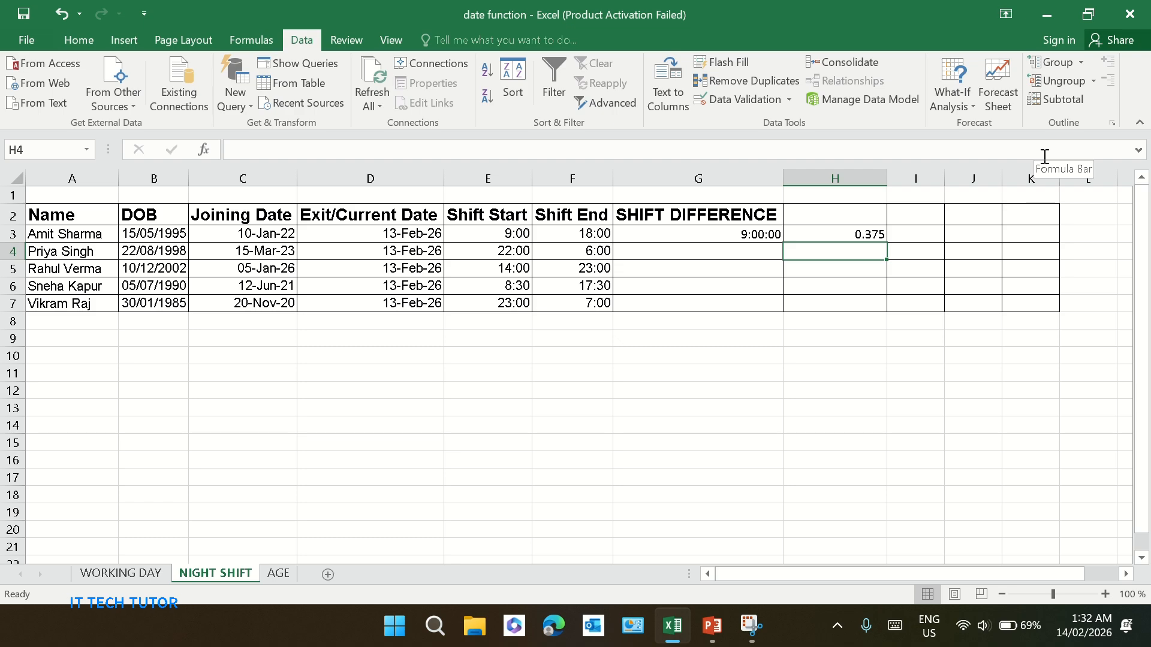
Apply the custom number format [h]:mm:ss to H3
click(882, 231)
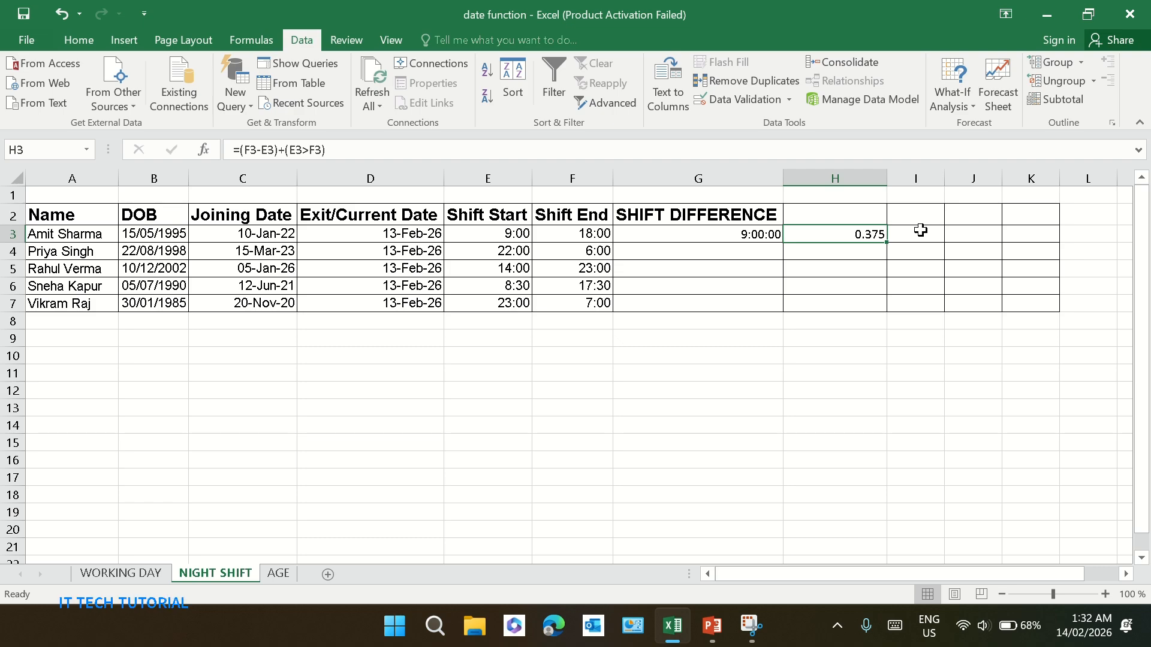
right_click(875, 232)
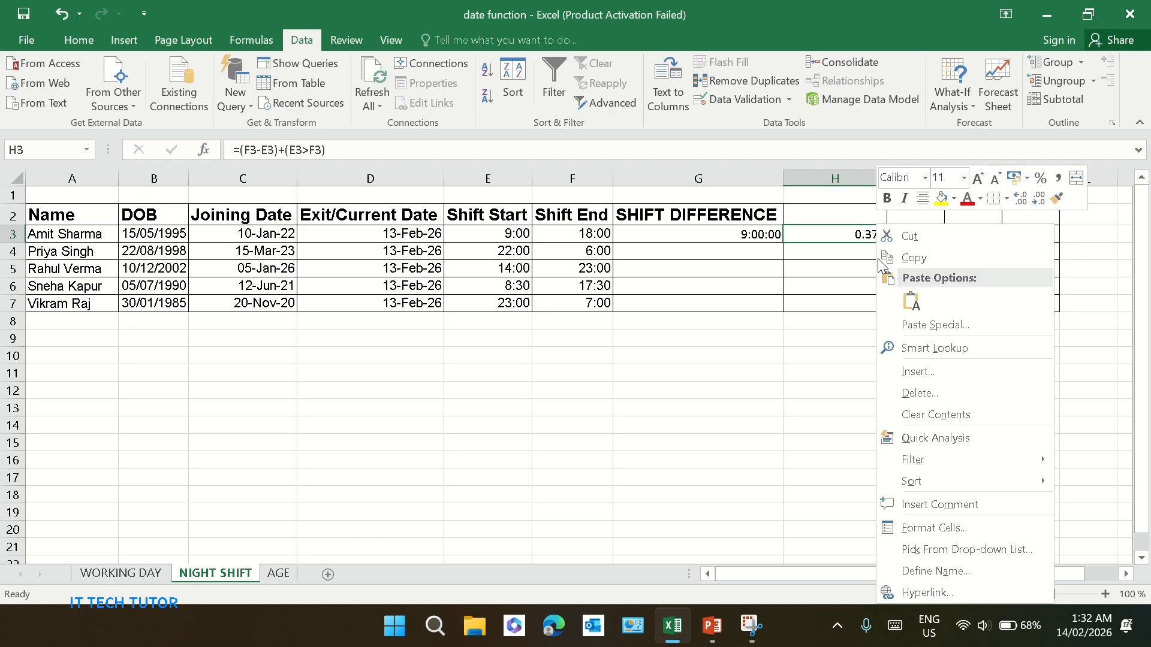
key(Escape)
key(ctrl+1)
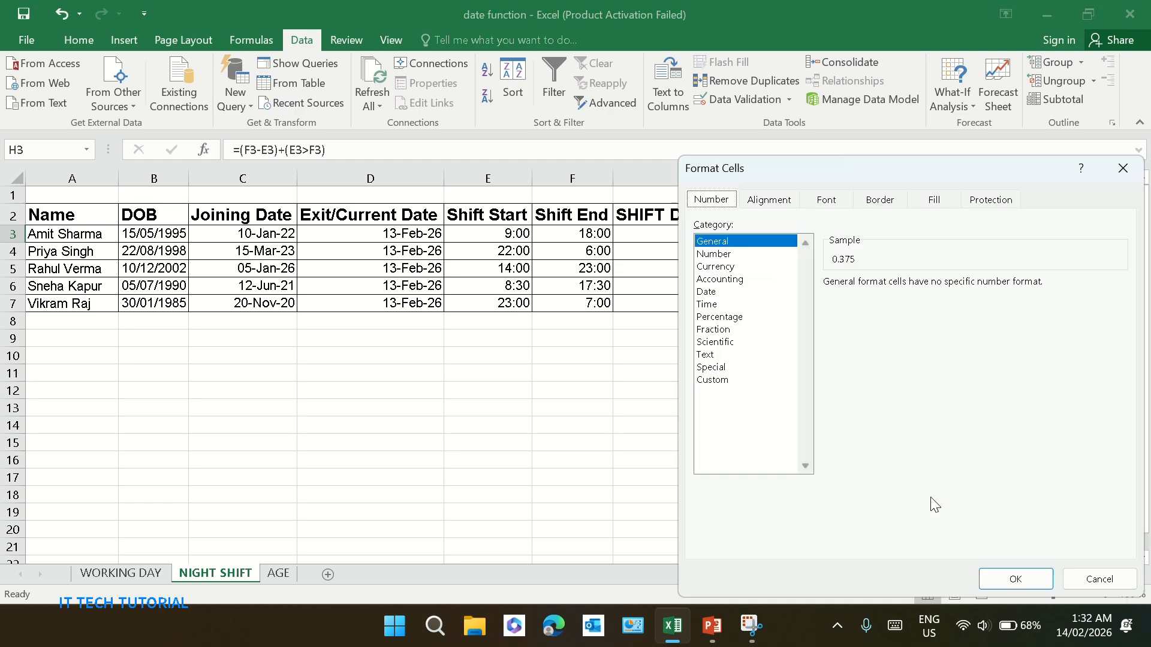
click(745, 379)
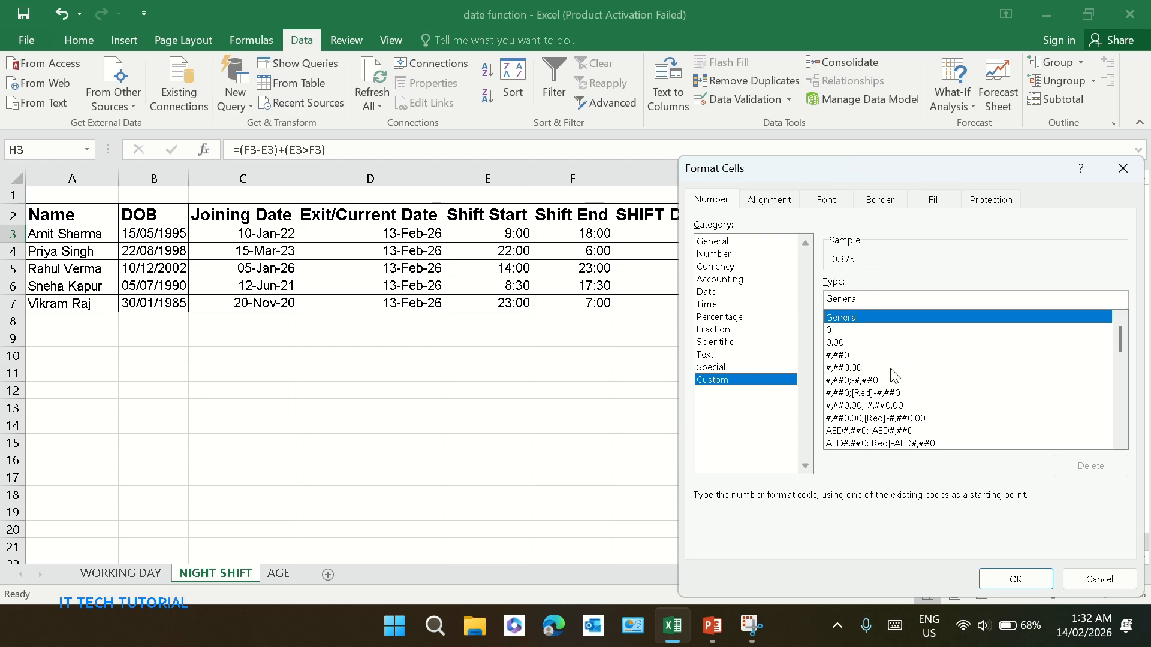
scroll(894, 375, down, 10)
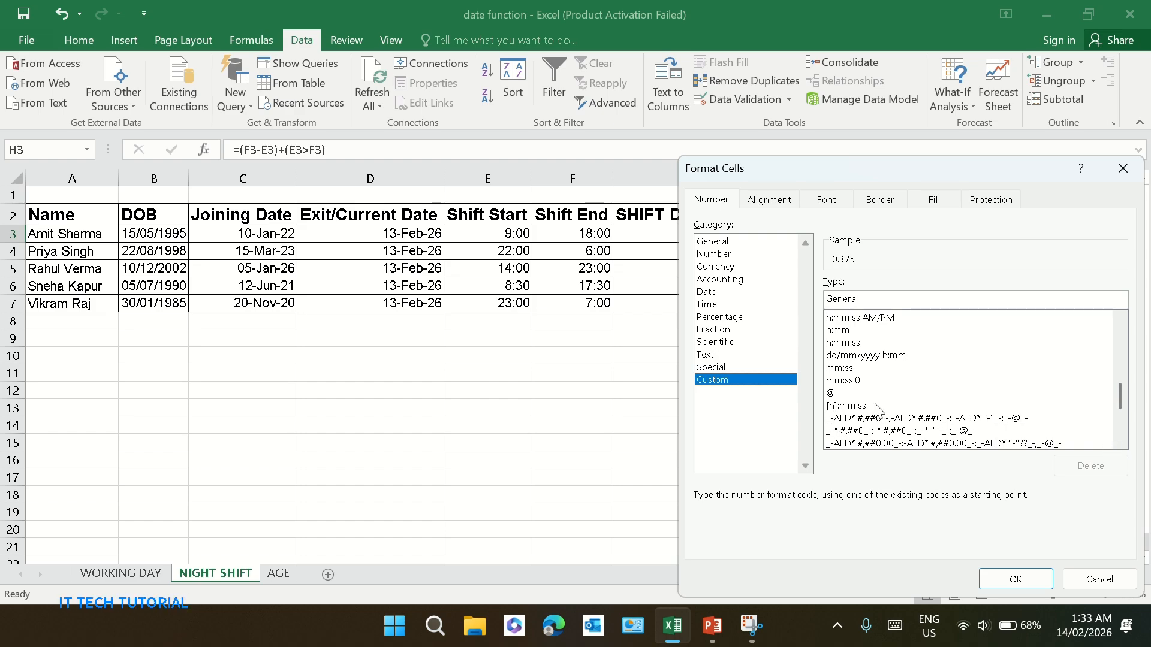
double_click(857, 403)
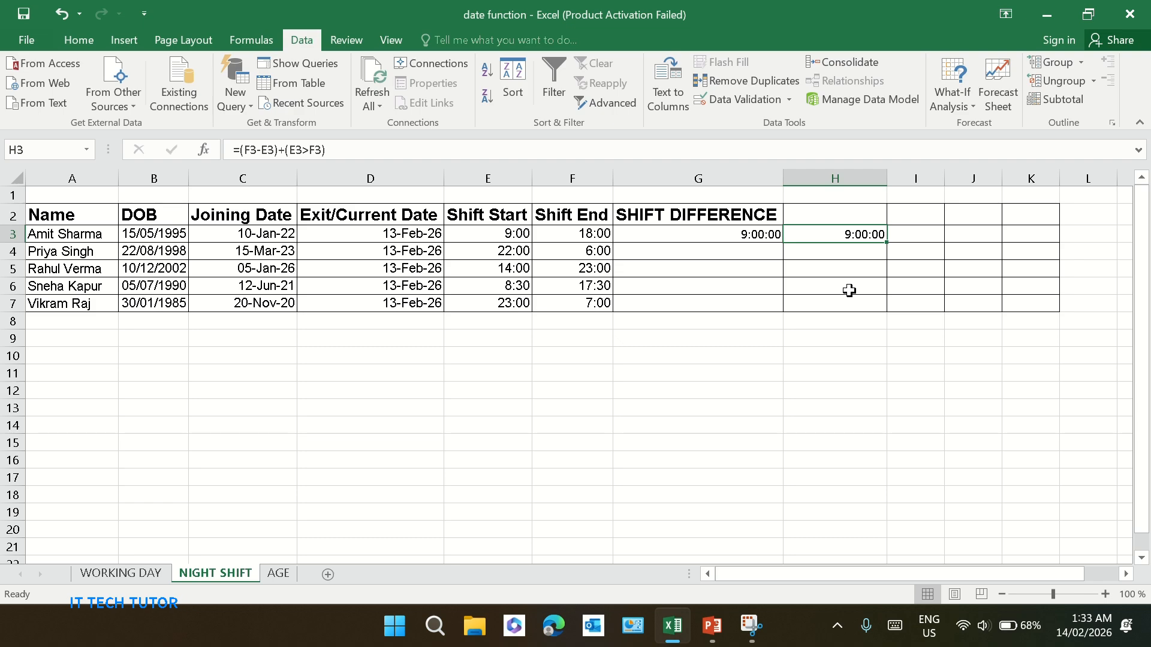
Fill the G3 shift difference formula down to G7
click(766, 233)
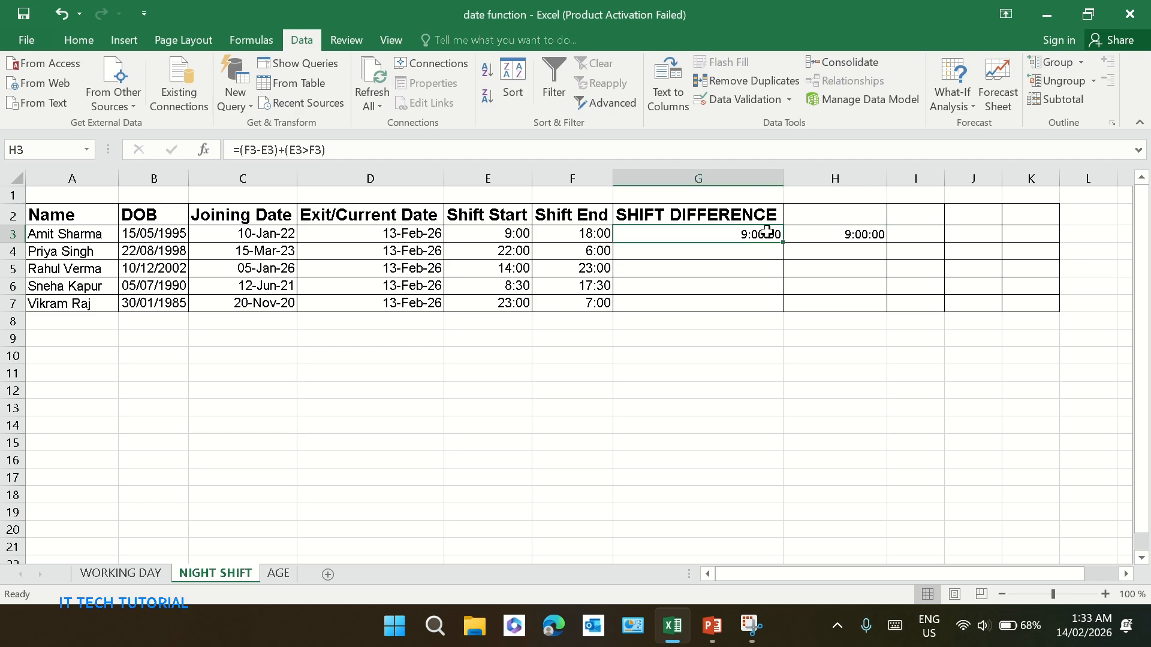
click(749, 266)
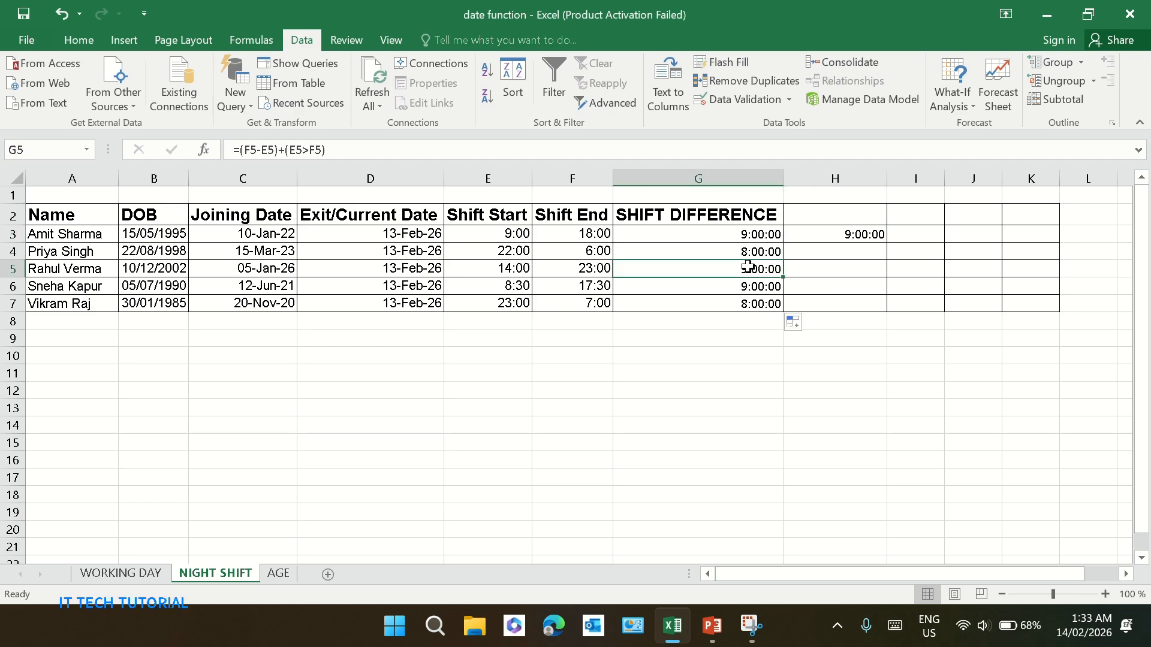
click(756, 301)
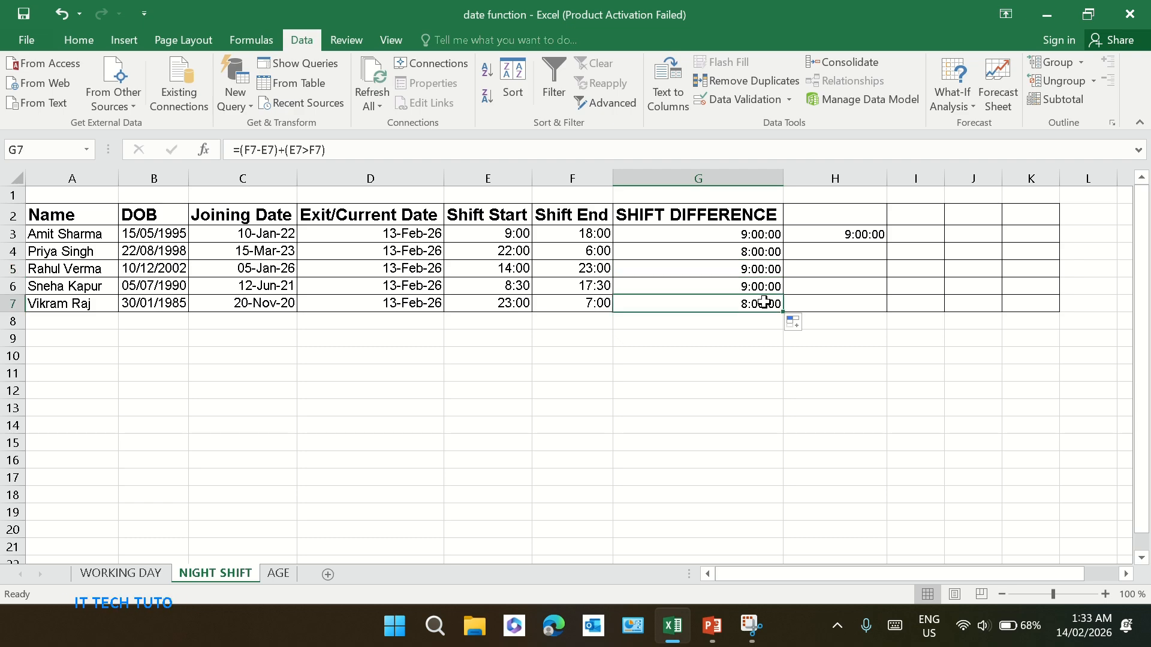
Fill the H3 shift difference formula down to H7
click(867, 235)
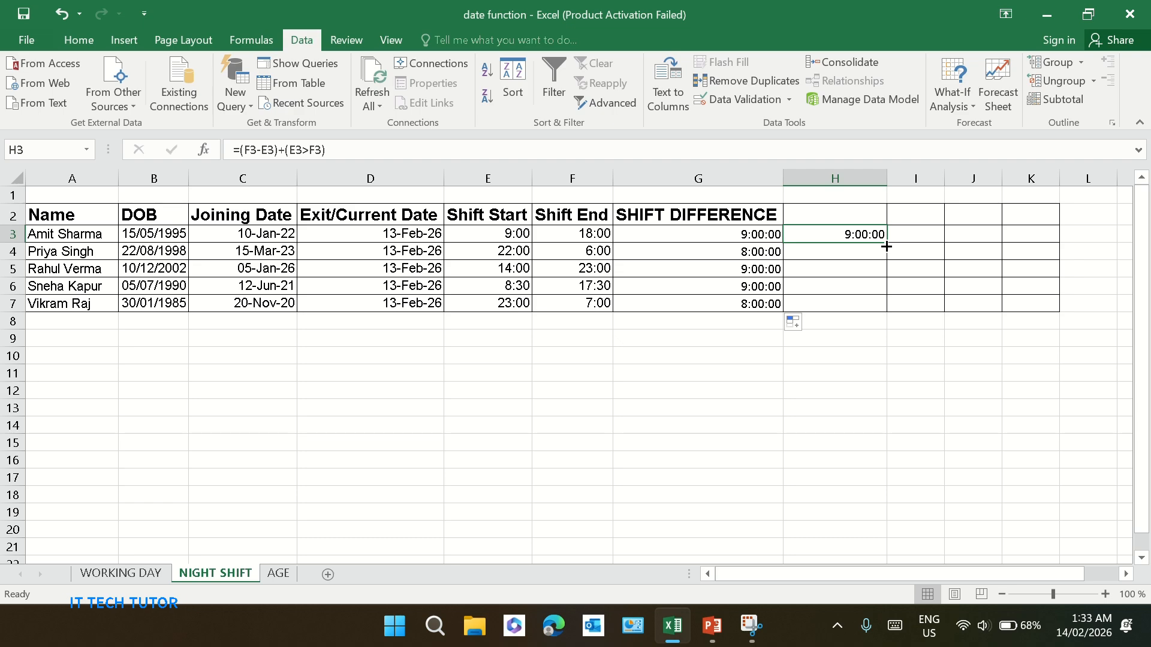
double_click(886, 243)
click(930, 269)
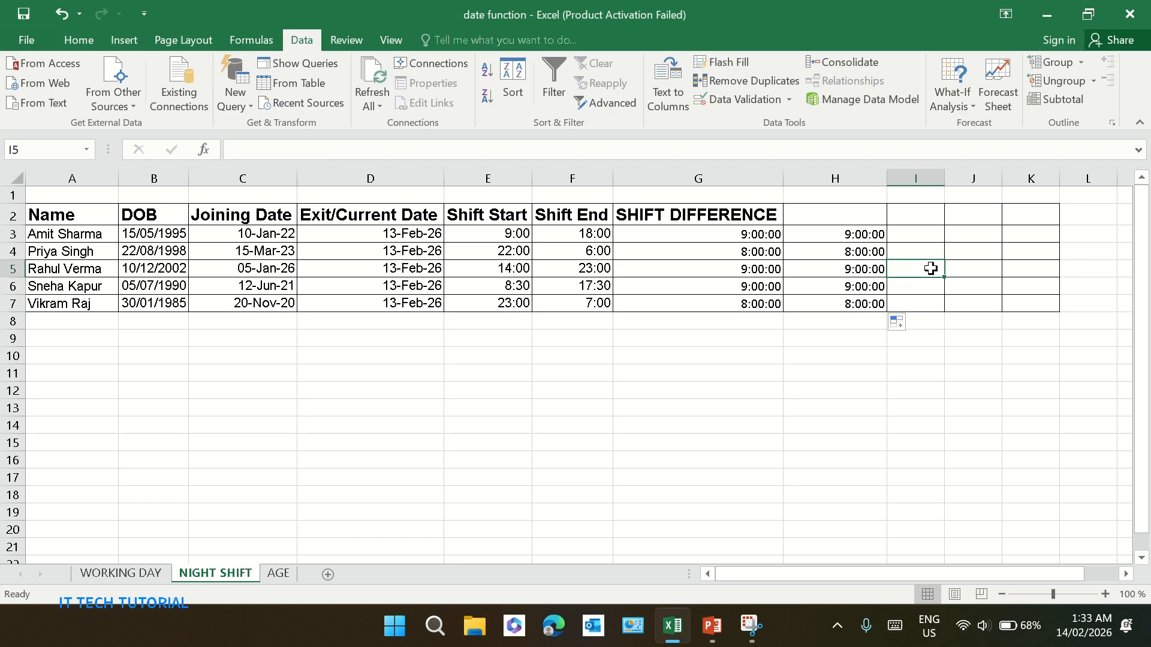